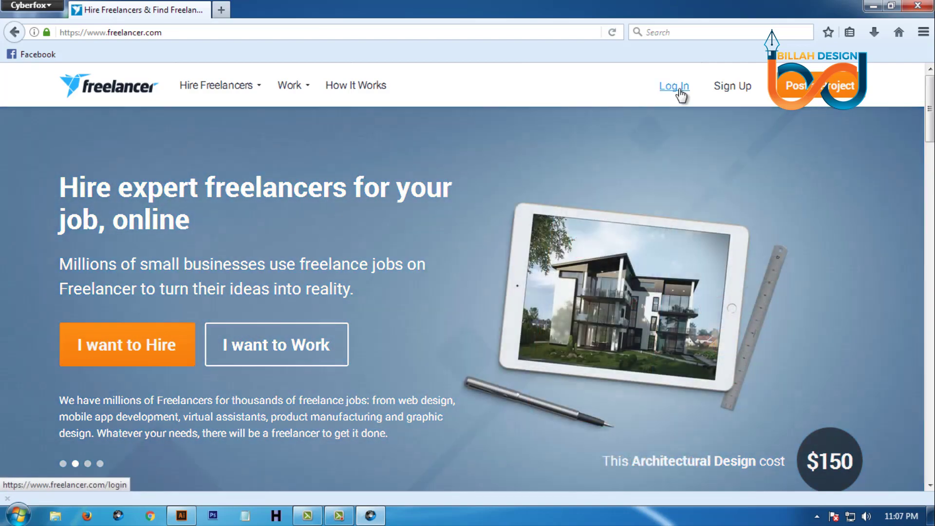
Open the Freelancer login page, then switch to the Notepad text document and copy the account e-mail address
{"action": "left_click", "coordinate": [678, 89]}
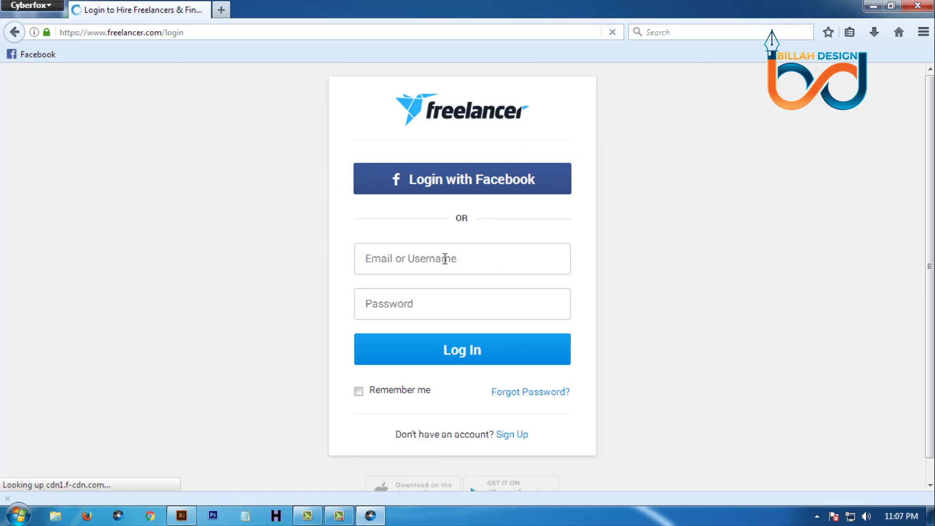
{"action": "left_click", "coordinate": [489, 306]}
{"action": "left_click", "coordinate": [873, 6]}
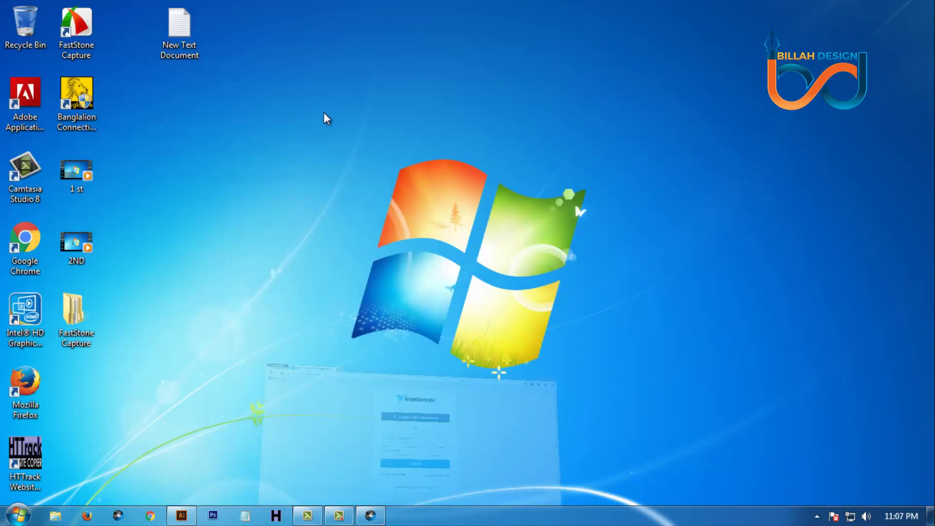
{"action": "left_click", "coordinate": [246, 515]}
{"action": "double_click", "coordinate": [245, 130]}
{"action": "right_click", "coordinate": [245, 129]}
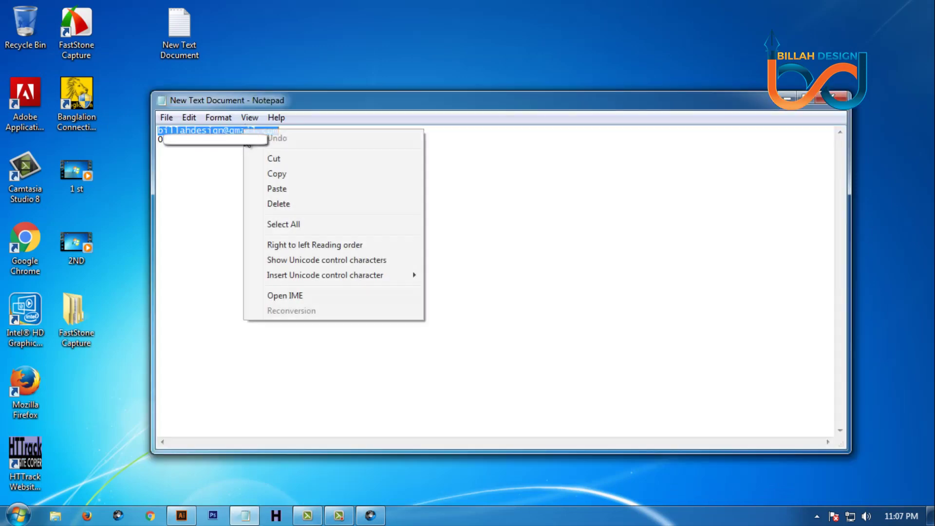
{"action": "left_click", "coordinate": [277, 174]}
{"action": "left_click", "coordinate": [787, 99]}
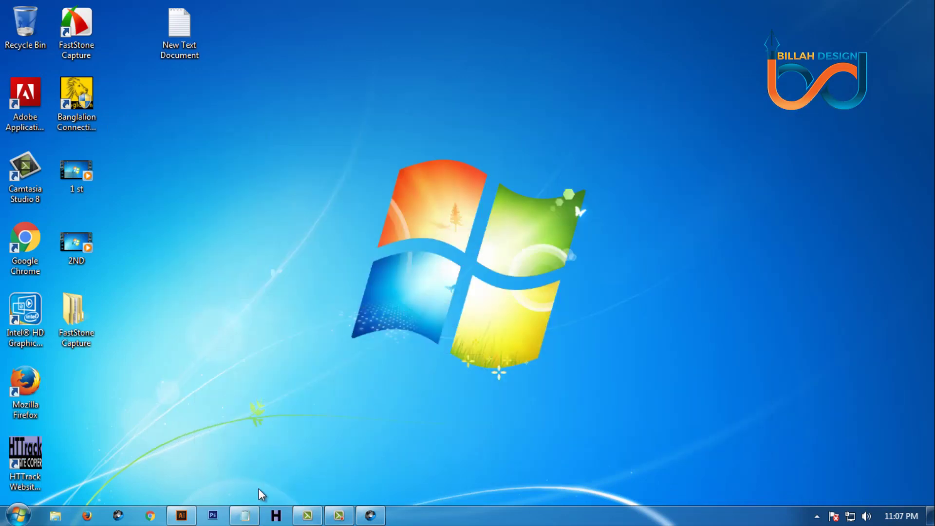
Back in Cyberfox, log in with the copied e-mail and the account password, and dismiss the offer to remember the login
{"action": "left_click", "coordinate": [370, 515]}
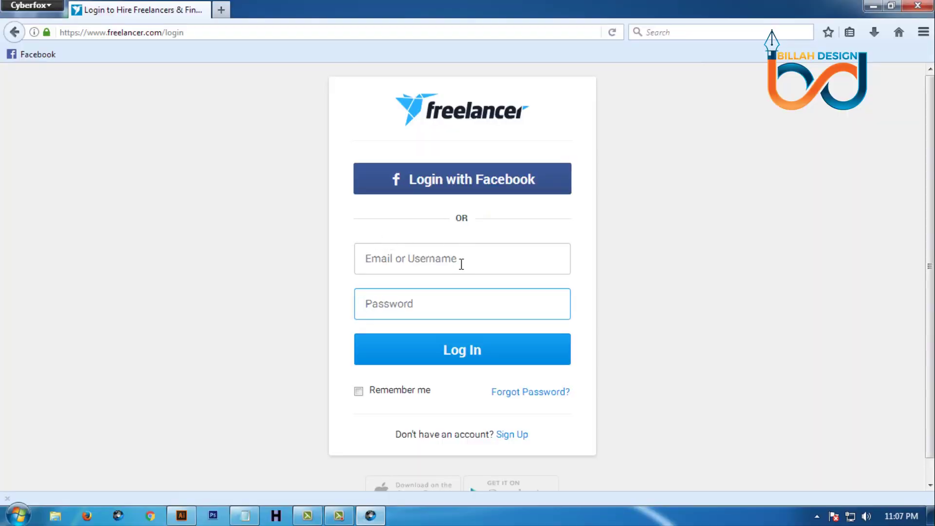
{"action": "right_click", "coordinate": [441, 253]}
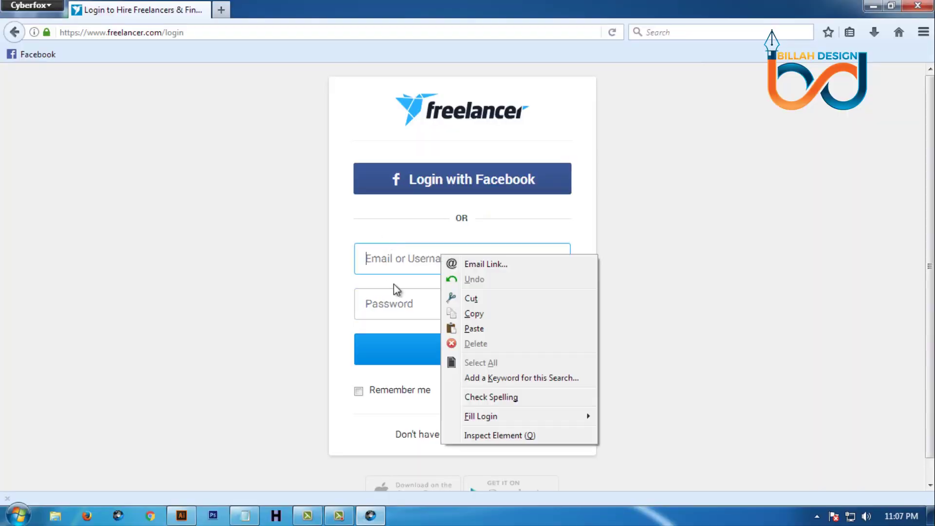
{"action": "left_click", "coordinate": [487, 329]}
{"action": "left_click", "coordinate": [485, 303]}
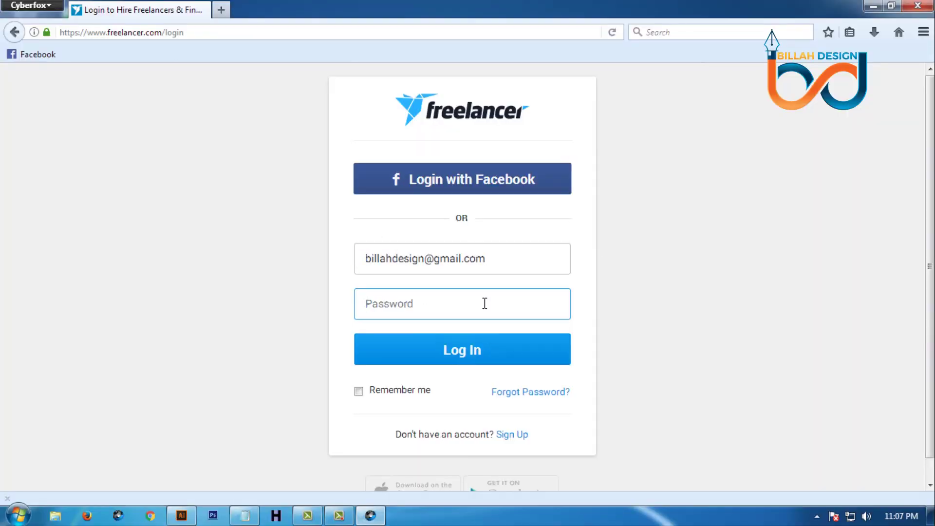
{"action": "key", "text": "ctrl+v"}
{"action": "key", "text": "Return"}
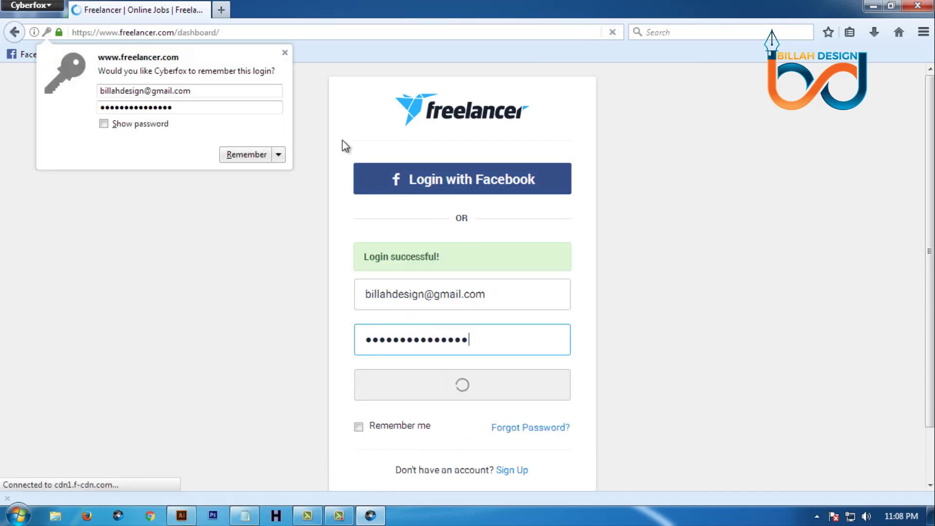
{"action": "left_click", "coordinate": [285, 52]}
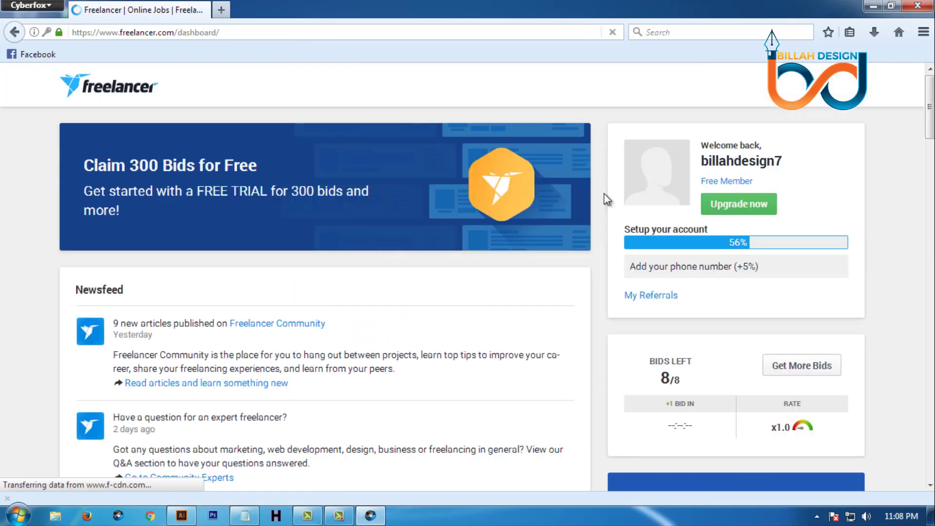
Open the Browse Contests page from the work options in a new browser tab and switch to it
{"action": "scroll", "coordinate": [35, 238], "scroll_direction": "down", "scroll_amount": 6}
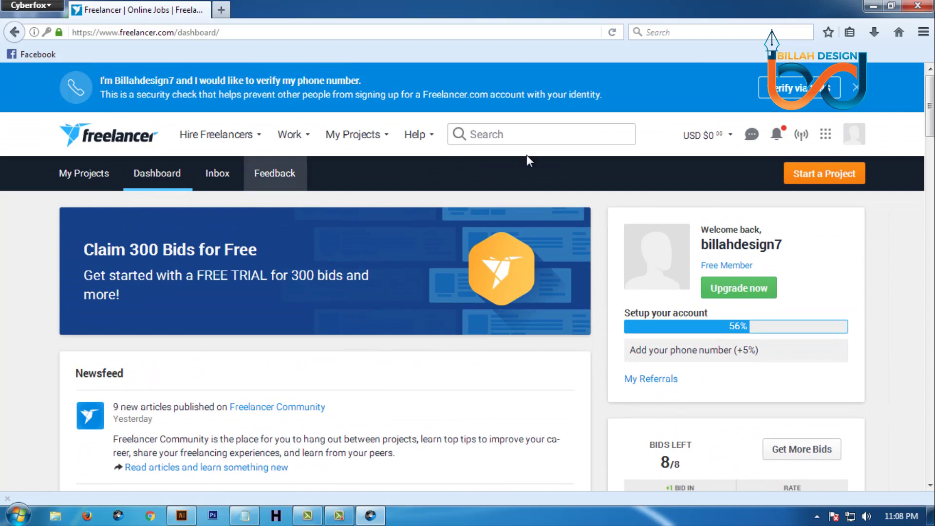
{"action": "scroll", "coordinate": [26, 185], "scroll_direction": "down", "scroll_amount": 1}
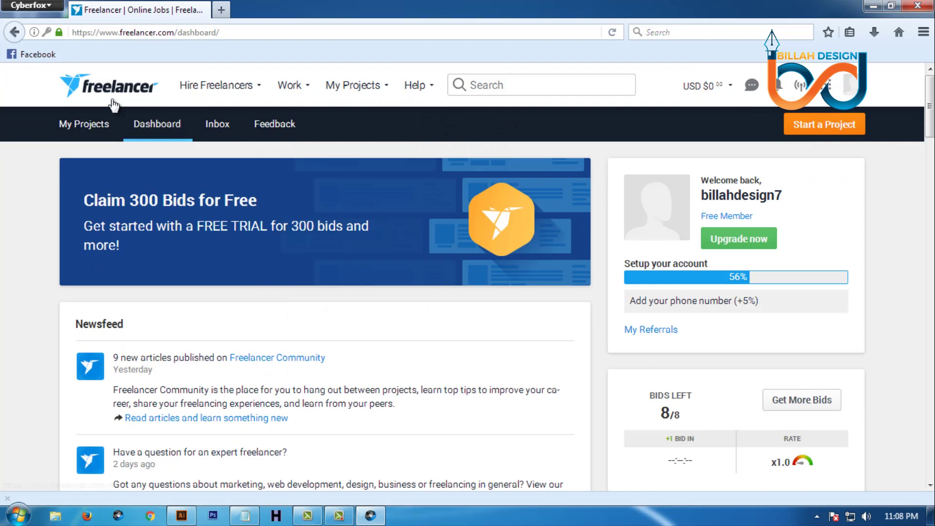
{"action": "mouse_move", "coordinate": [373, 93]}
{"action": "mouse_move", "coordinate": [434, 103]}
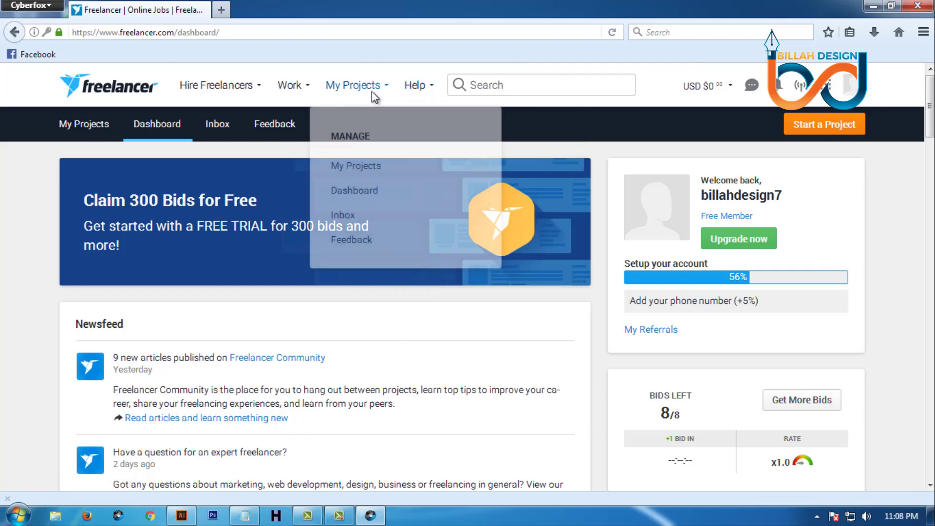
{"action": "mouse_move", "coordinate": [288, 89]}
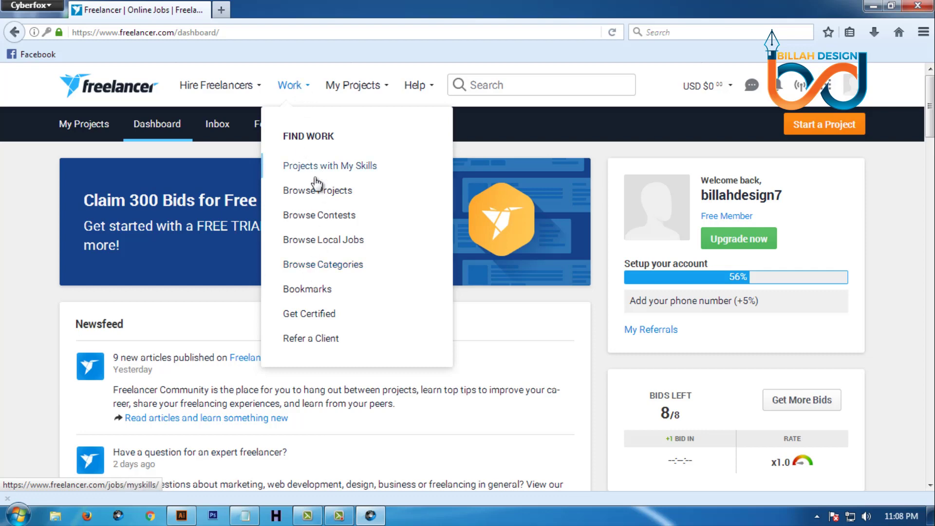
{"action": "right_click", "coordinate": [319, 217]}
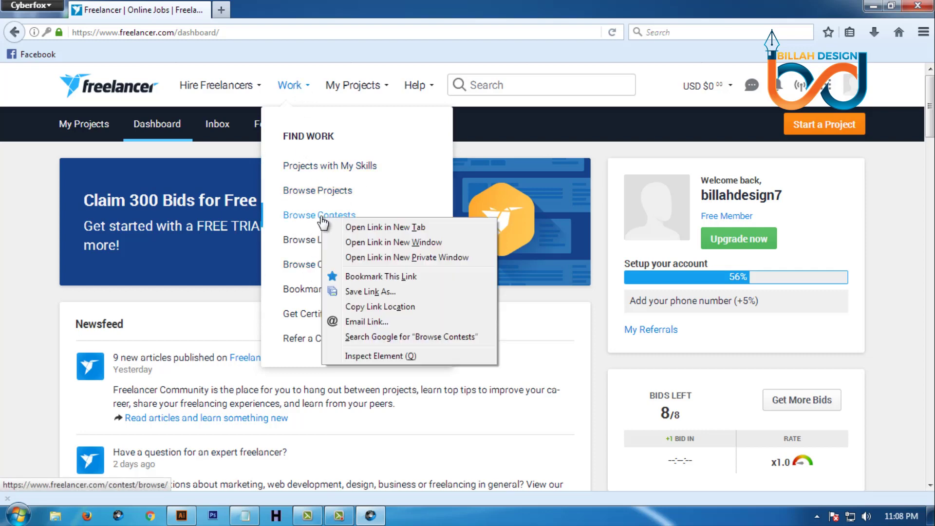
{"action": "left_click", "coordinate": [355, 228]}
{"action": "key", "text": "ctrl+Tab"}
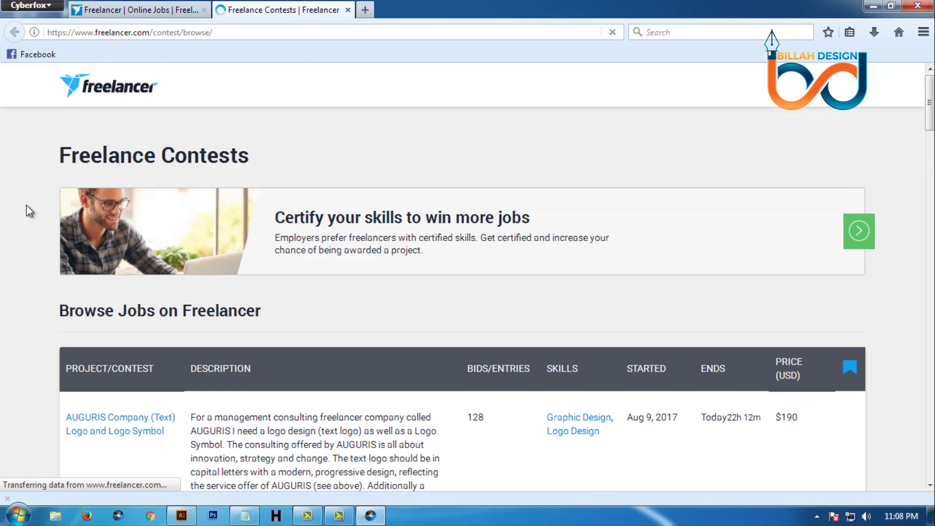
Look through the list of freelance contests, examining their tags, entries, remaining time and prizes
{"action": "scroll", "coordinate": [27, 209], "scroll_direction": "down", "scroll_amount": 4}
{"action": "scroll", "coordinate": [9, 241], "scroll_direction": "down", "scroll_amount": 15}
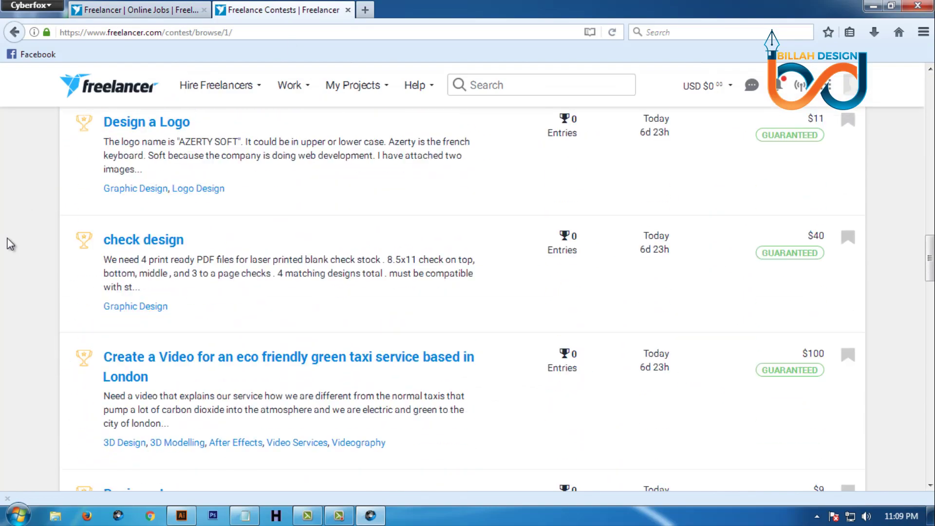
{"action": "scroll", "coordinate": [10, 244], "scroll_direction": "down", "scroll_amount": 12}
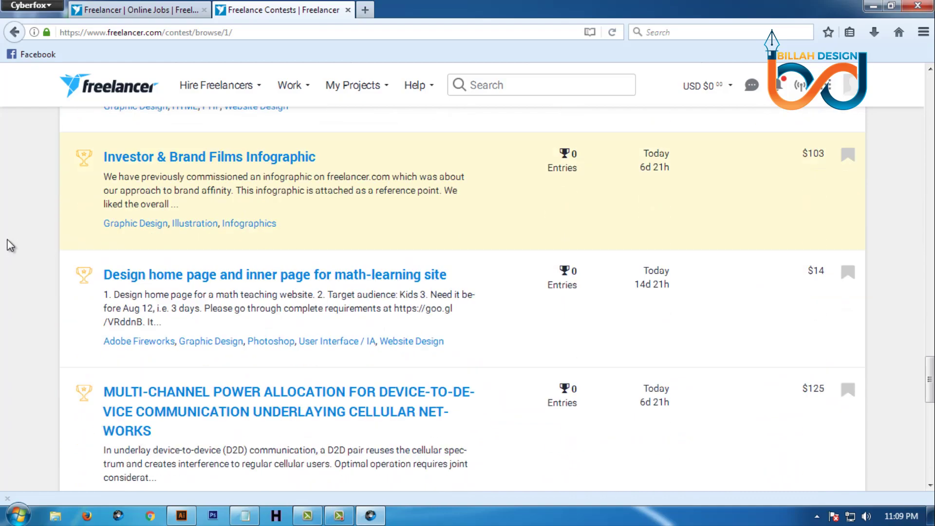
{"action": "scroll", "coordinate": [8, 246], "scroll_direction": "down", "scroll_amount": 2}
{"action": "scroll", "coordinate": [6, 241], "scroll_direction": "up", "scroll_amount": 15}
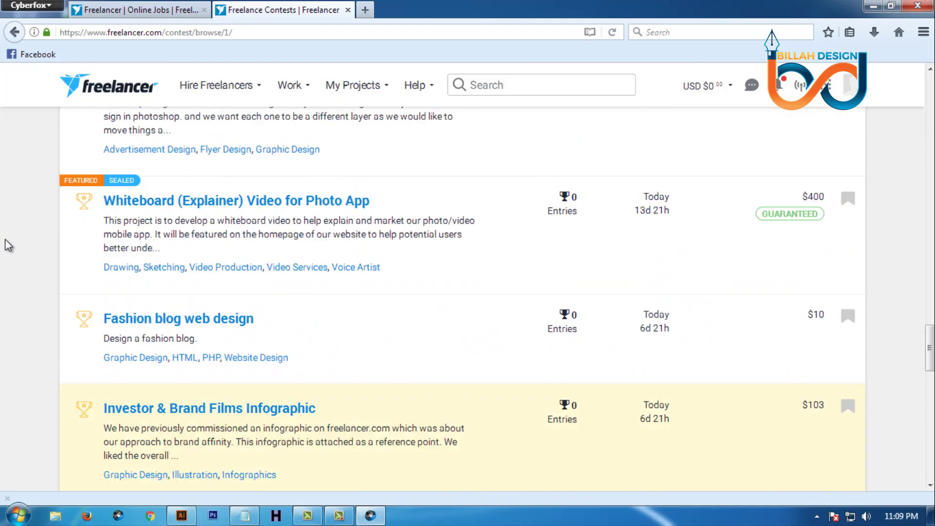
{"action": "scroll", "coordinate": [5, 238], "scroll_direction": "up", "scroll_amount": 15}
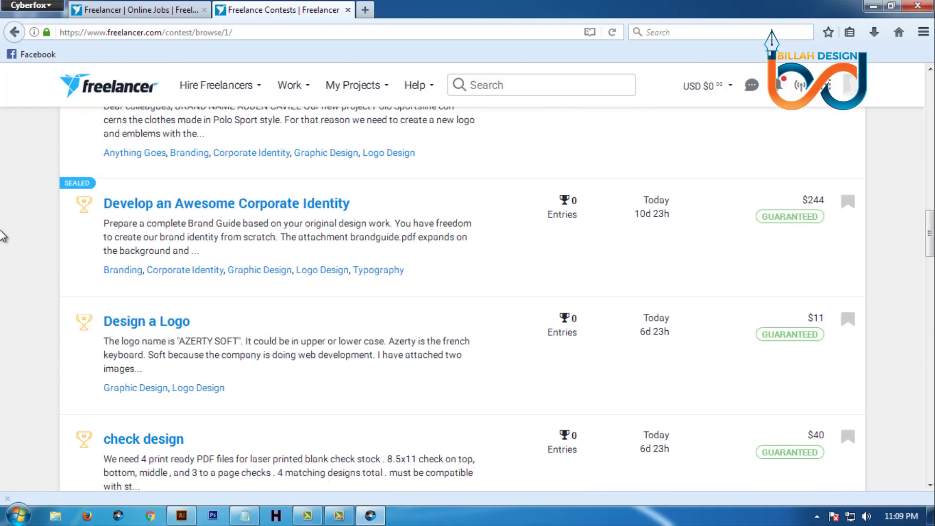
{"action": "scroll", "coordinate": [4, 237], "scroll_direction": "up", "scroll_amount": 20}
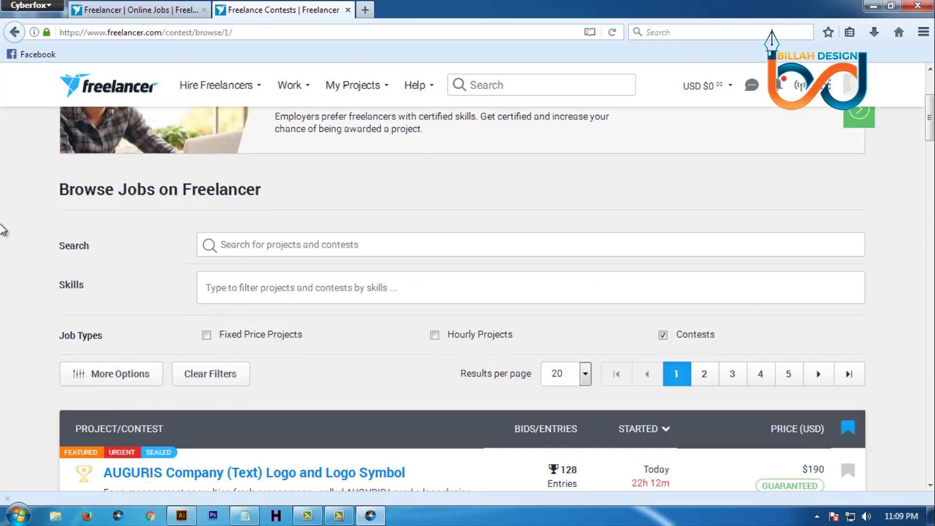
{"action": "scroll", "coordinate": [2, 232], "scroll_direction": "down", "scroll_amount": 3}
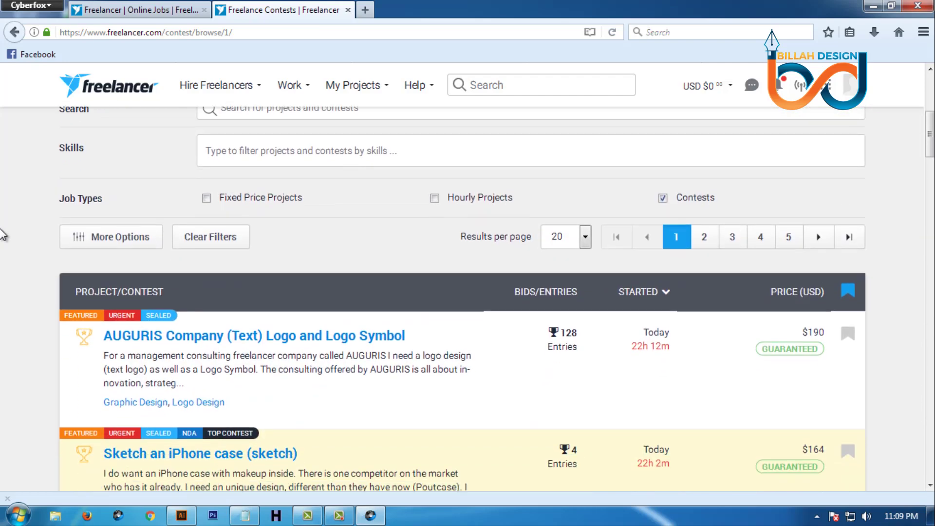
{"action": "scroll", "coordinate": [3, 234], "scroll_direction": "down", "scroll_amount": 3}
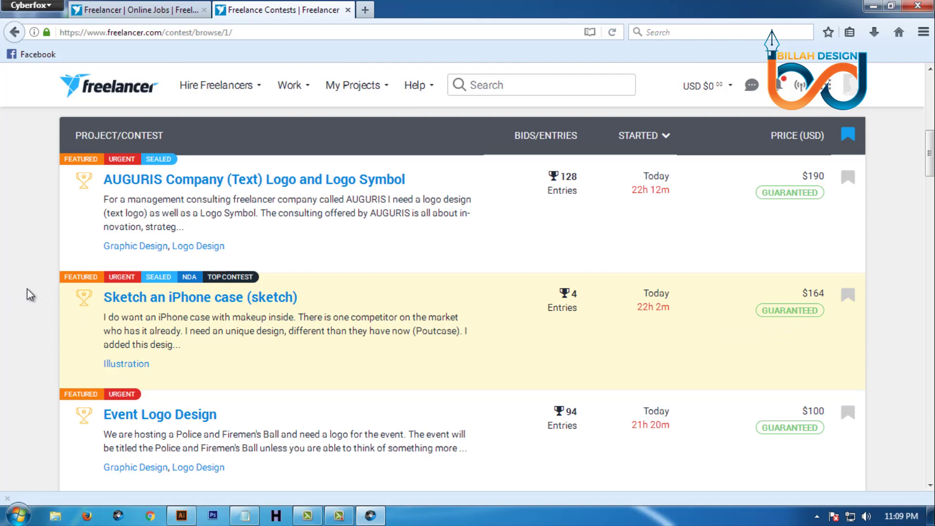
{"action": "scroll", "coordinate": [30, 295], "scroll_direction": "down", "scroll_amount": 5}
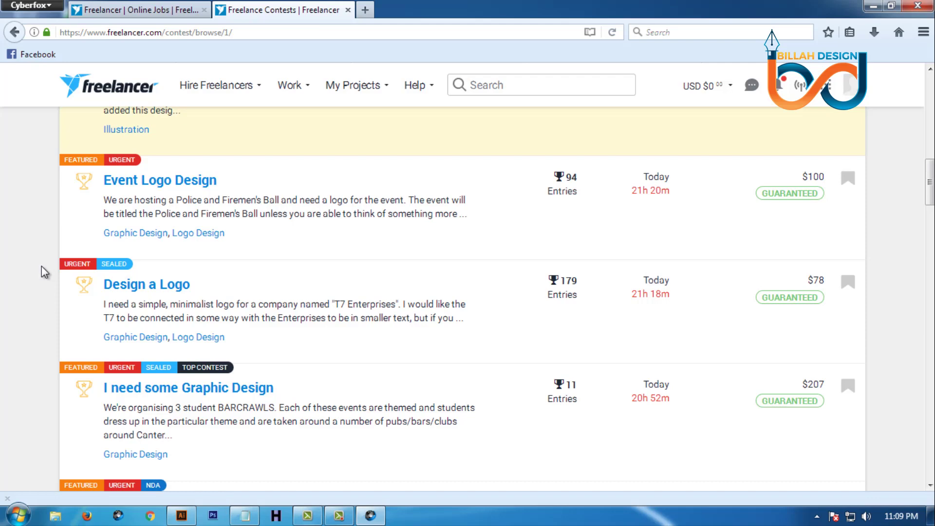
Filter the contest list by the Logo Design skill
{"action": "scroll", "coordinate": [44, 271], "scroll_direction": "up", "scroll_amount": 10}
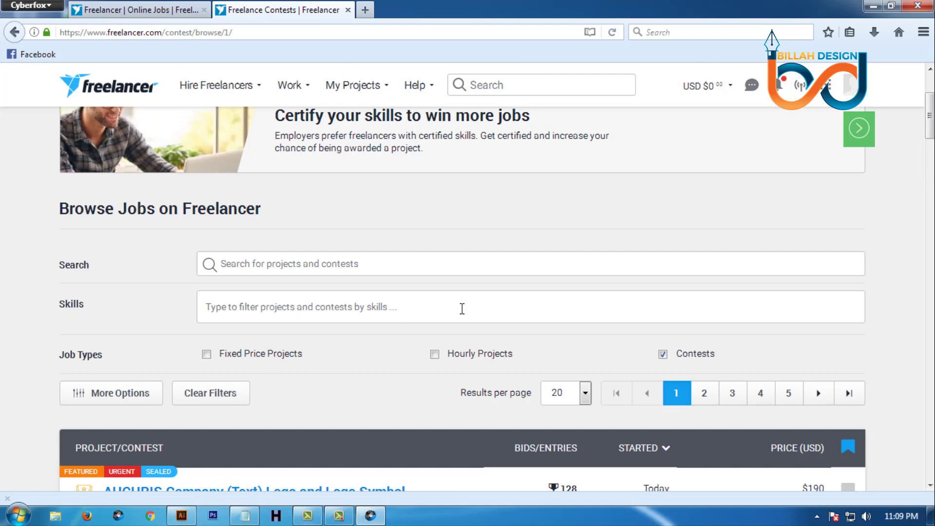
{"action": "left_click", "coordinate": [410, 307]}
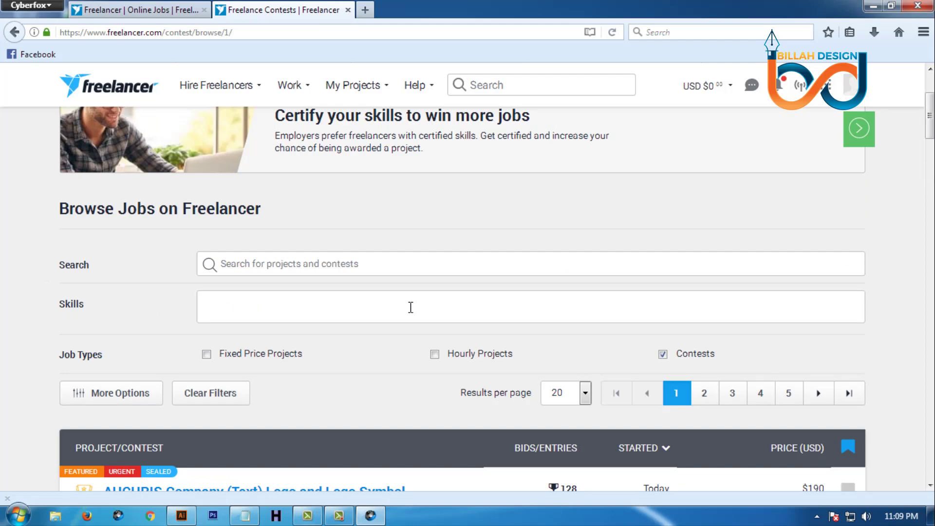
{"action": "left_click", "coordinate": [404, 311]}
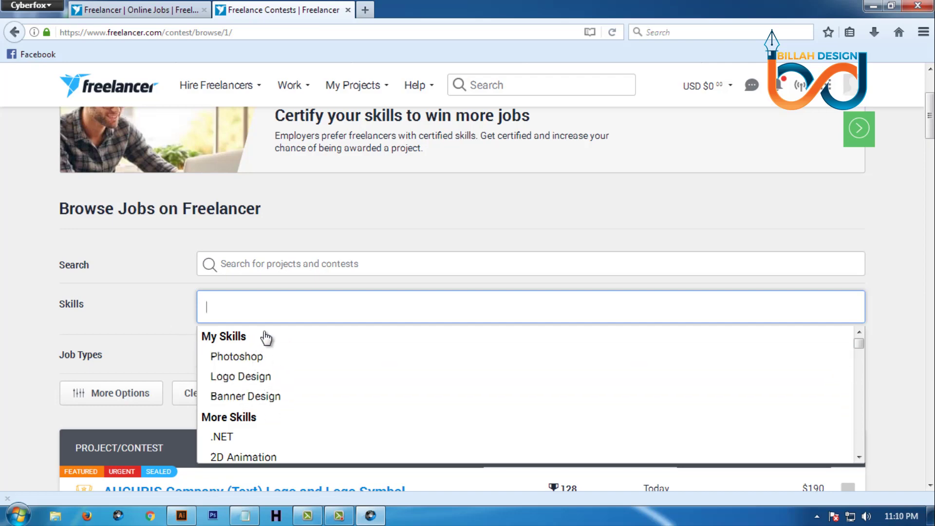
{"action": "left_click", "coordinate": [255, 384]}
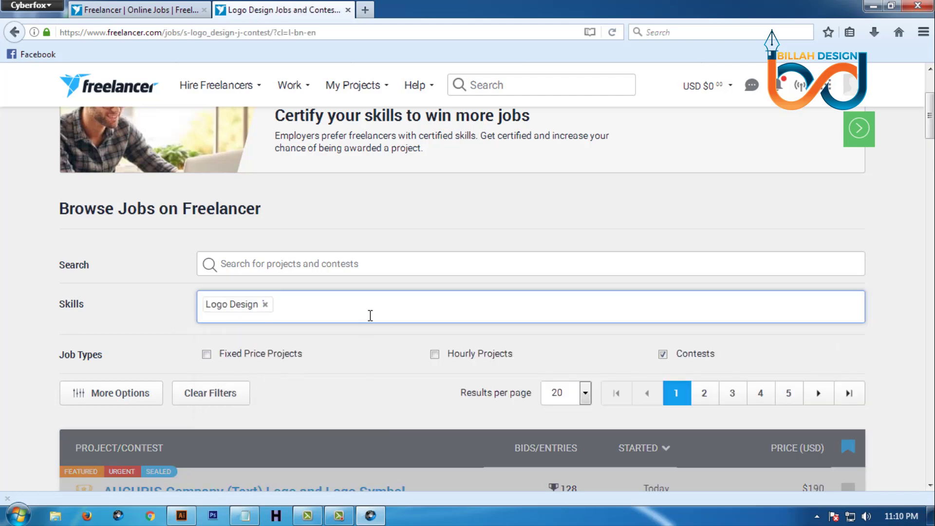
Examine the filtered logo design contests, including their descriptions, entries, time remaining and prize amounts
{"action": "scroll", "coordinate": [207, 258], "scroll_direction": "down", "scroll_amount": 6}
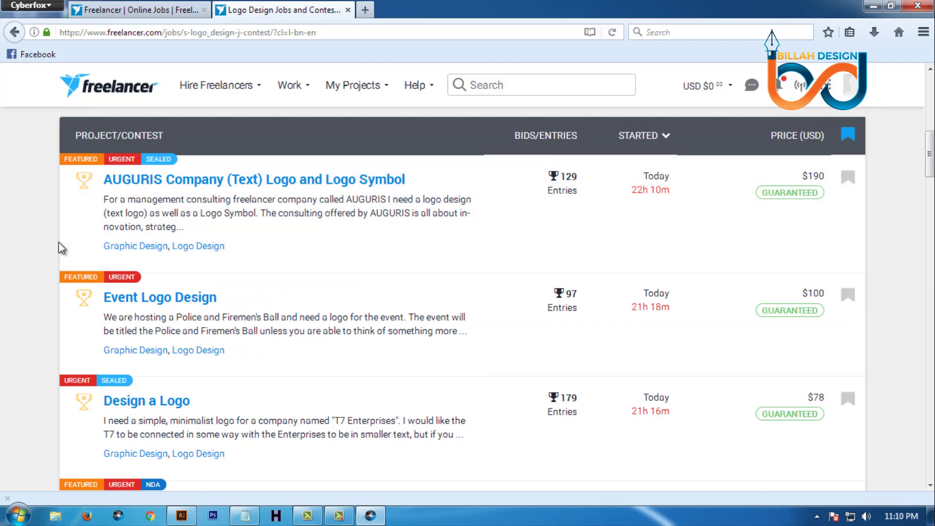
{"action": "scroll", "coordinate": [59, 248], "scroll_direction": "down", "scroll_amount": 5}
{"action": "scroll", "coordinate": [42, 242], "scroll_direction": "down", "scroll_amount": 5}
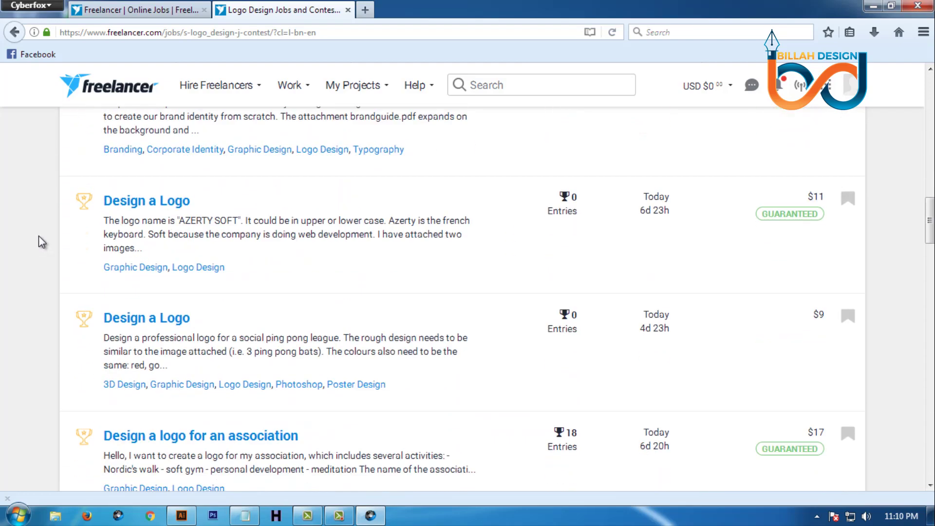
{"action": "scroll", "coordinate": [35, 250], "scroll_direction": "up", "scroll_amount": 10}
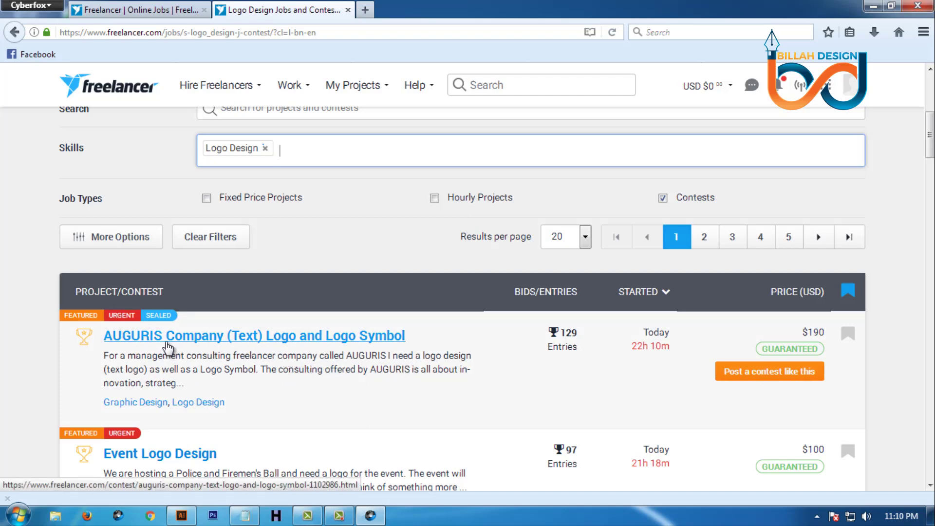
{"action": "scroll", "coordinate": [205, 341], "scroll_direction": "down", "scroll_amount": 3}
{"action": "scroll", "coordinate": [188, 282], "scroll_direction": "up", "scroll_amount": 5}
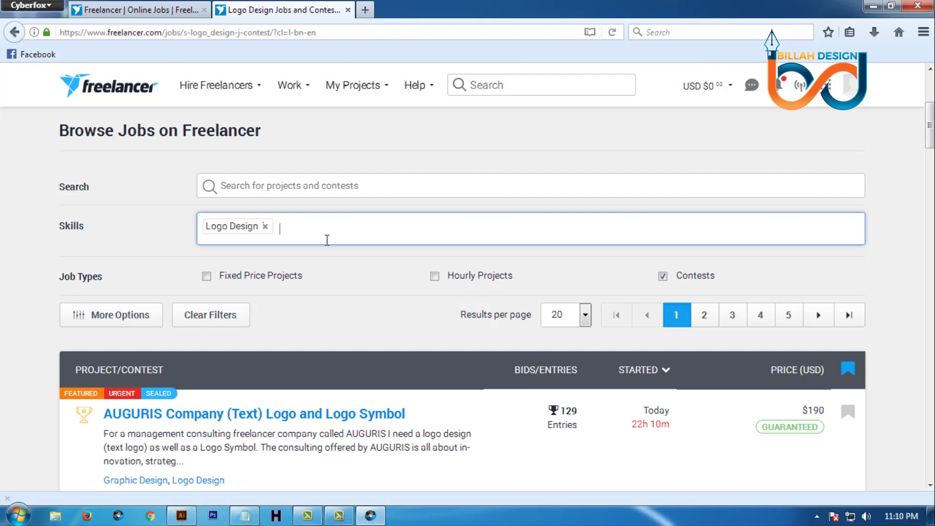
{"action": "scroll", "coordinate": [324, 243], "scroll_direction": "down", "scroll_amount": 2}
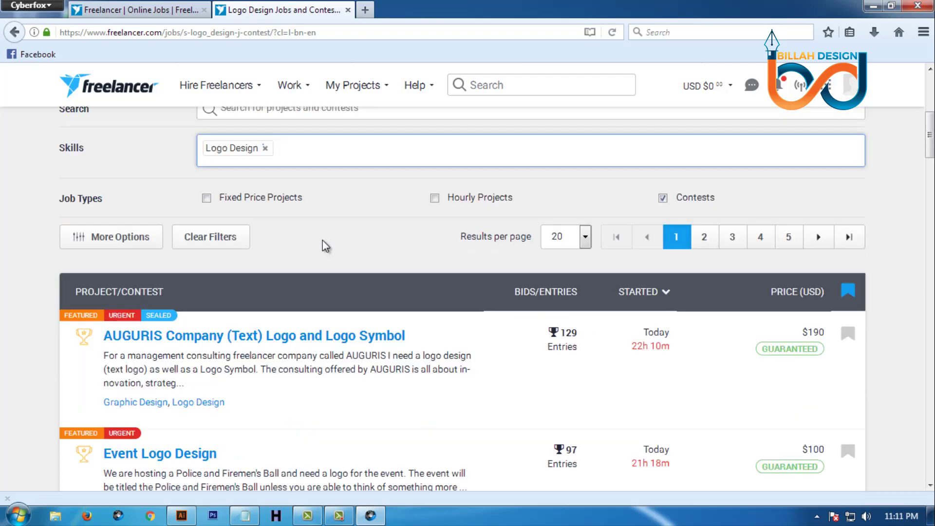
{"action": "scroll", "coordinate": [324, 243], "scroll_direction": "up", "scroll_amount": 2}
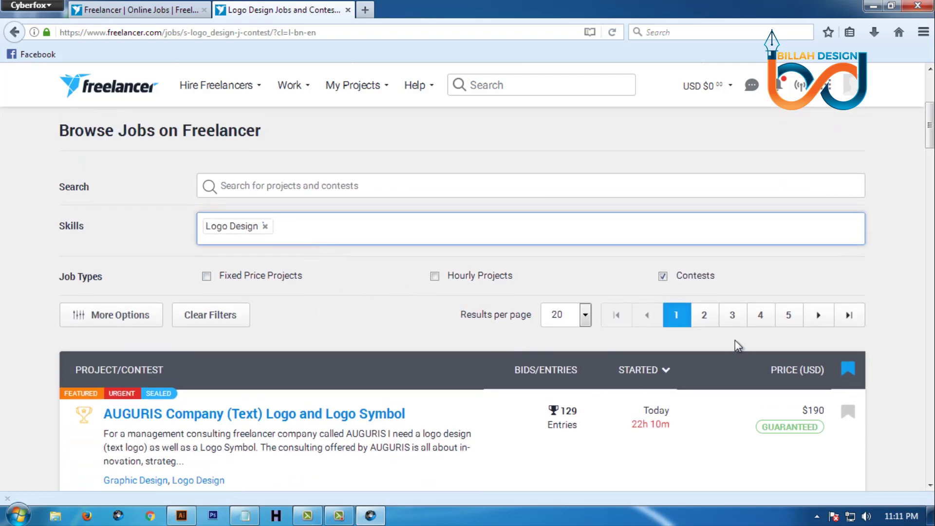
{"action": "scroll", "coordinate": [852, 338], "scroll_direction": "down", "scroll_amount": 3}
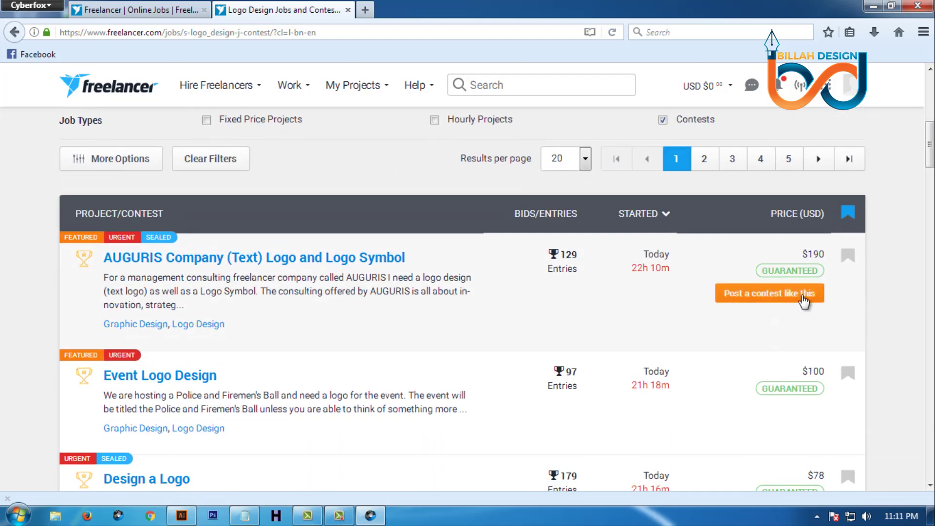
{"action": "scroll", "coordinate": [752, 302], "scroll_direction": "down", "scroll_amount": 2}
{"action": "scroll", "coordinate": [623, 326], "scroll_direction": "up", "scroll_amount": 5}
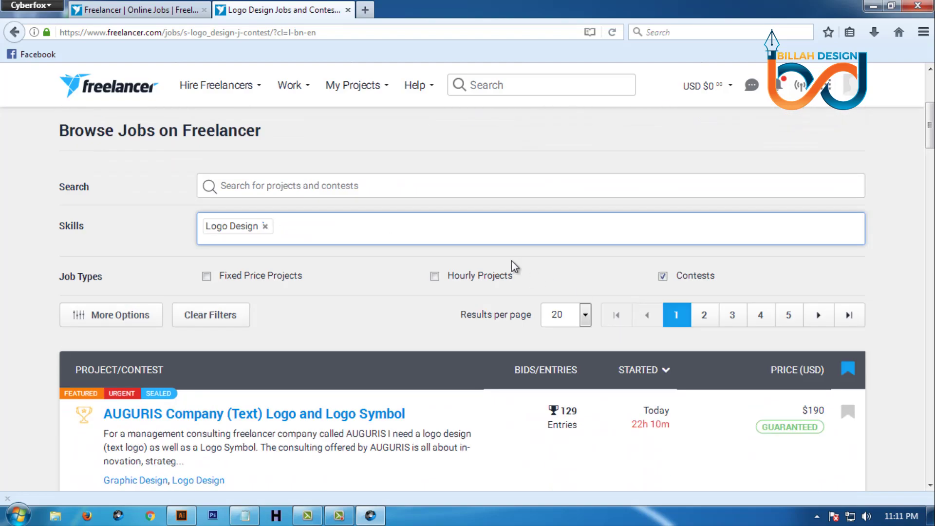
Browse further through the logo design contests, comparing their entries, time remaining, guarantees and prizes
{"action": "scroll", "coordinate": [610, 299], "scroll_direction": "down", "scroll_amount": 3}
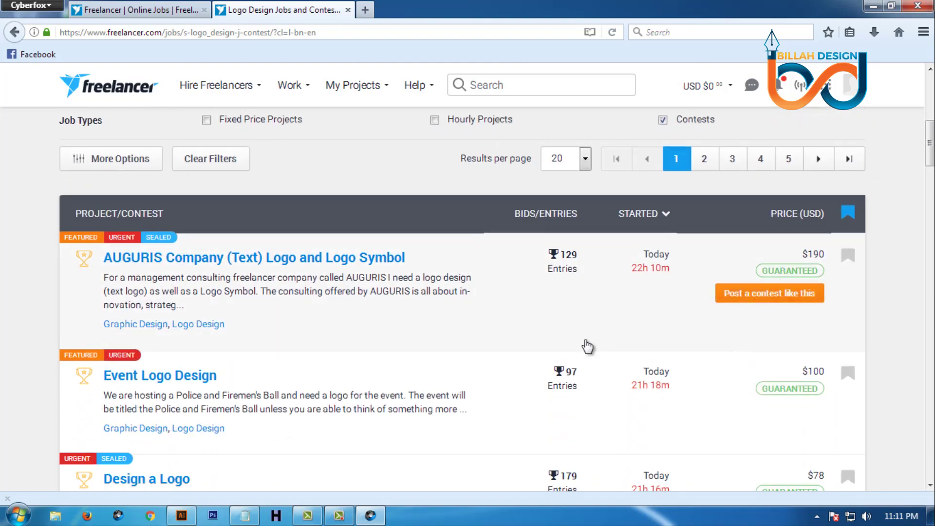
{"action": "scroll", "coordinate": [587, 344], "scroll_direction": "down", "scroll_amount": 3}
{"action": "scroll", "coordinate": [655, 293], "scroll_direction": "down", "scroll_amount": 15}
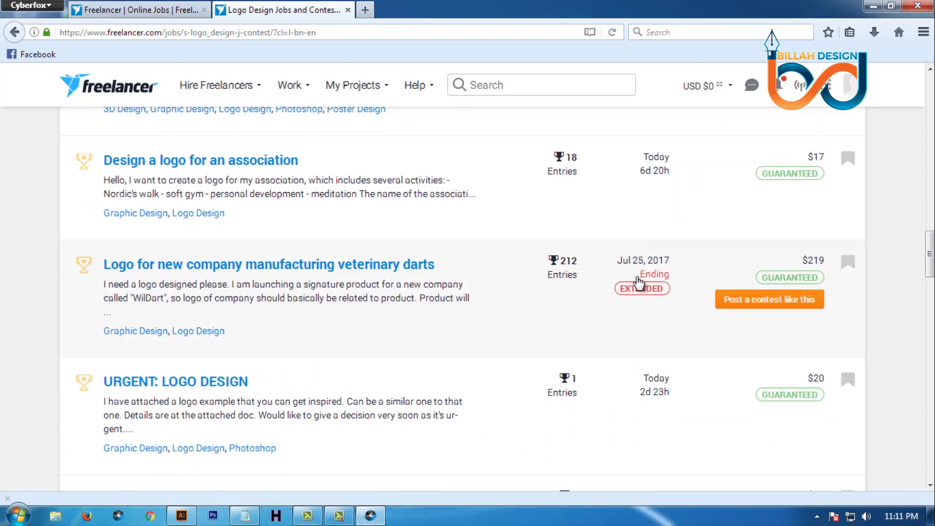
{"action": "scroll", "coordinate": [624, 278], "scroll_direction": "down", "scroll_amount": 8}
{"action": "scroll", "coordinate": [623, 278], "scroll_direction": "up", "scroll_amount": 5}
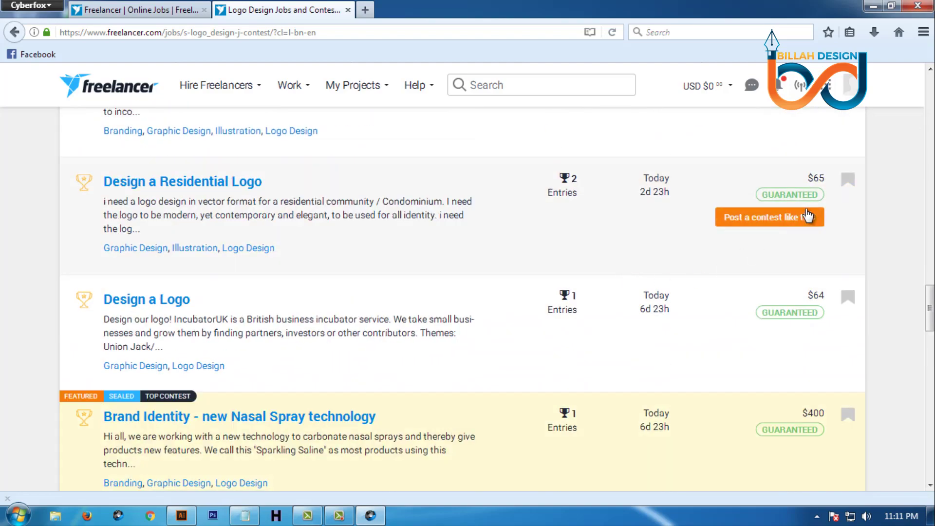
{"action": "scroll", "coordinate": [794, 268], "scroll_direction": "up", "scroll_amount": 8}
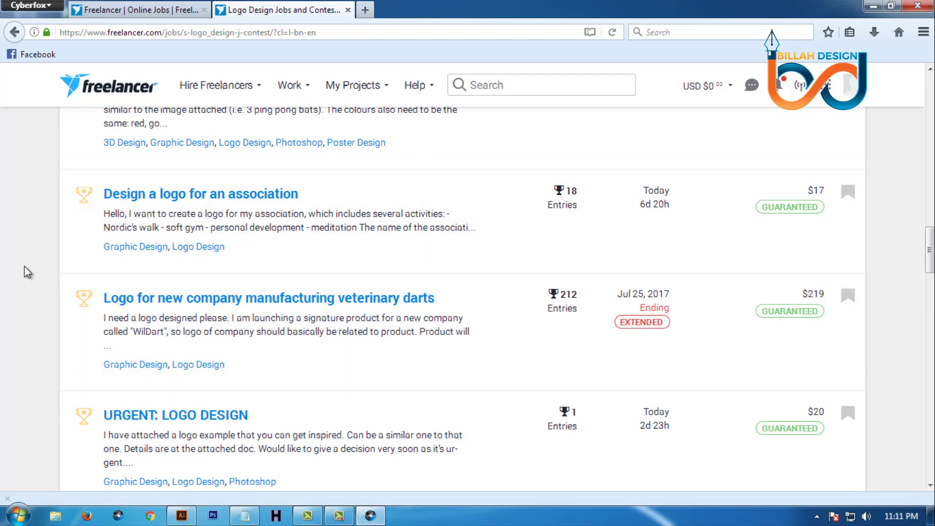
{"action": "scroll", "coordinate": [26, 272], "scroll_direction": "up", "scroll_amount": 10}
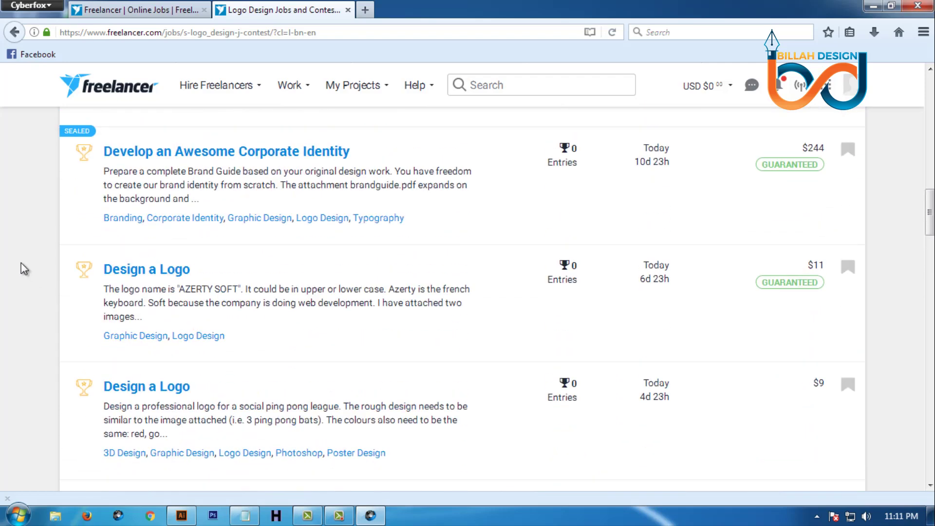
{"action": "scroll", "coordinate": [23, 267], "scroll_direction": "up", "scroll_amount": 9}
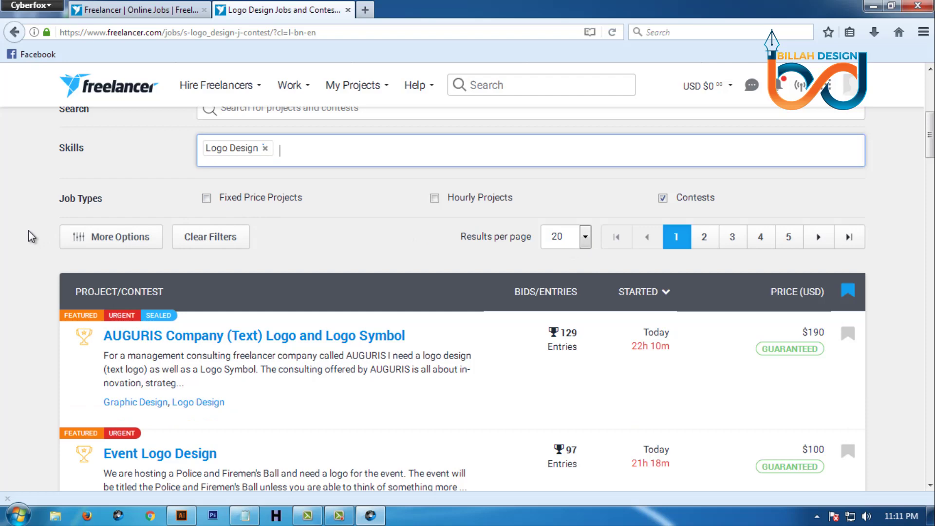
{"action": "scroll", "coordinate": [688, 250], "scroll_direction": "down", "scroll_amount": 3}
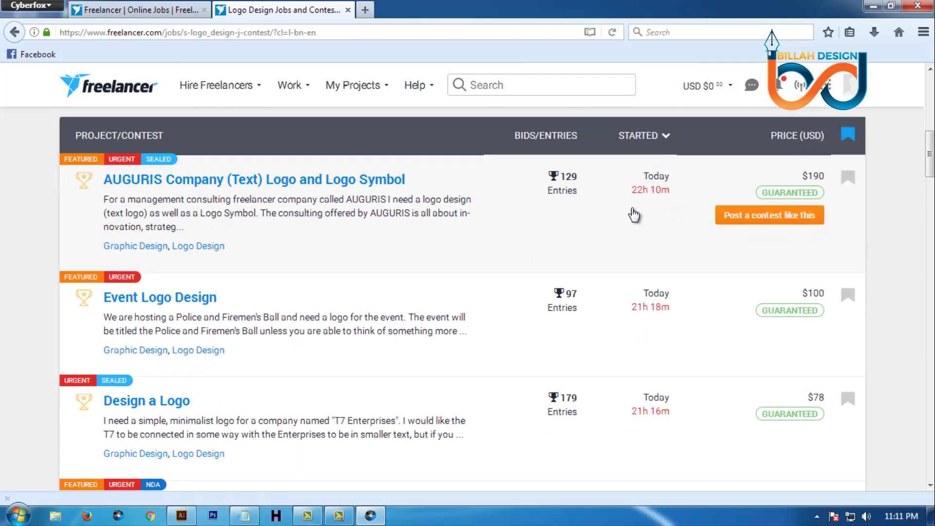
Show the additional filter options and limit the contest prize range to $10 - $51
{"action": "scroll", "coordinate": [19, 206], "scroll_direction": "up", "scroll_amount": 3}
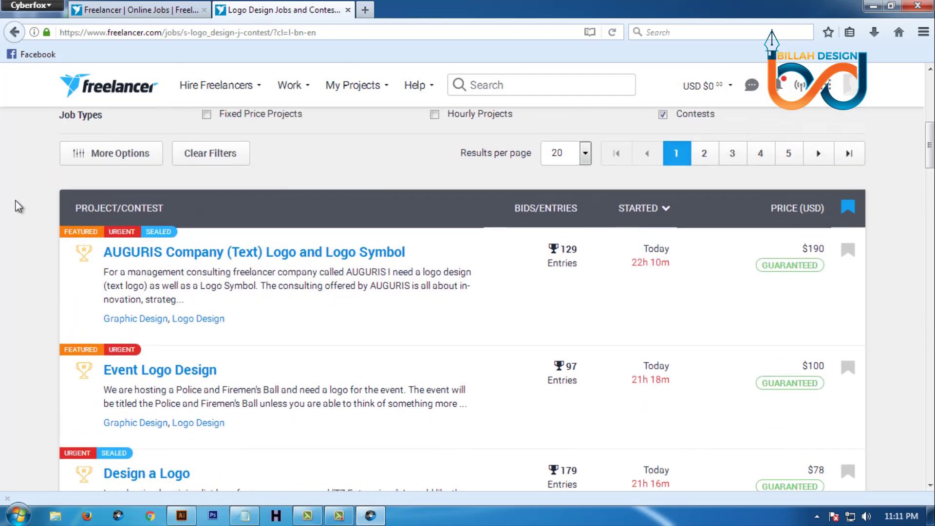
{"action": "scroll", "coordinate": [19, 208], "scroll_direction": "up", "scroll_amount": 2}
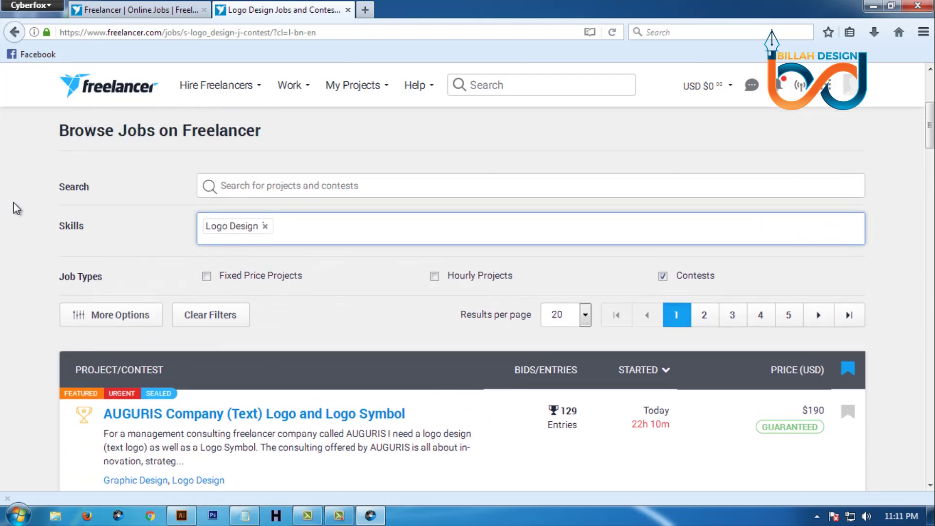
{"action": "left_click", "coordinate": [107, 318]}
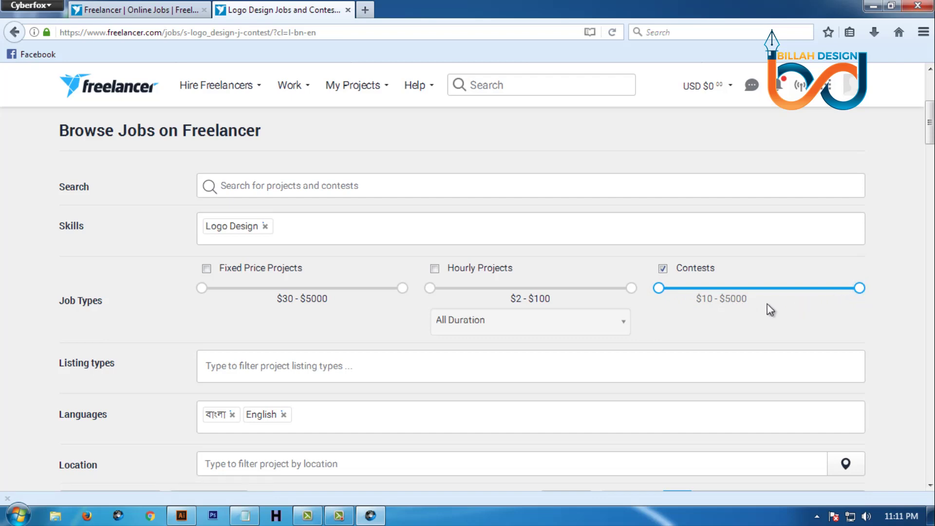
{"action": "left_click_drag", "start_coordinate": [859, 289], "coordinate": [690, 295]}
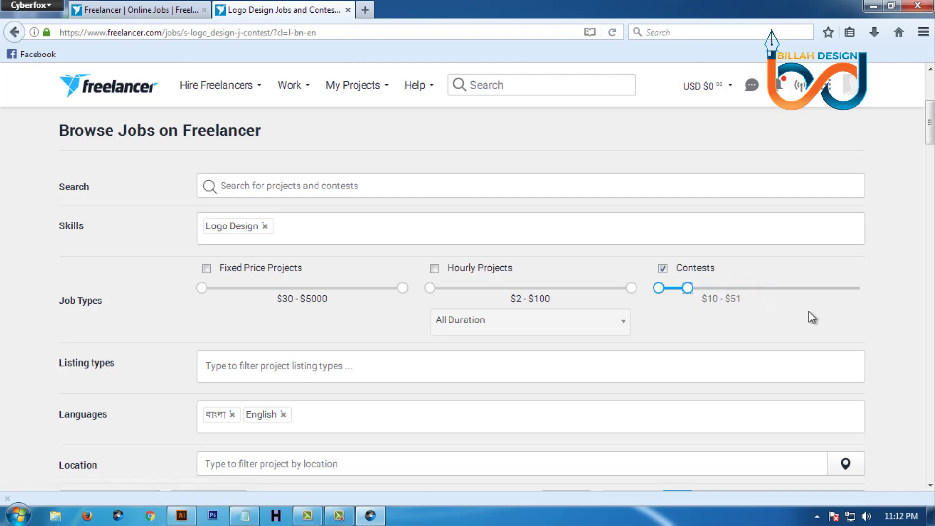
Look through the contests in the reduced prize range, checking their guarantees, required skills, entries and deadlines
{"action": "scroll", "coordinate": [415, 313], "scroll_direction": "down", "scroll_amount": 10}
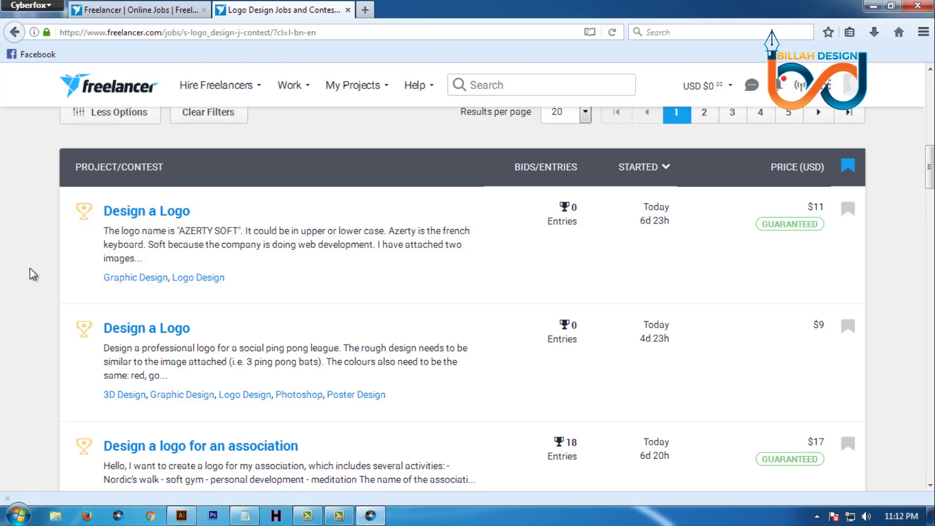
{"action": "scroll", "coordinate": [31, 273], "scroll_direction": "down", "scroll_amount": 3}
{"action": "scroll", "coordinate": [27, 274], "scroll_direction": "down", "scroll_amount": 2}
{"action": "scroll", "coordinate": [19, 275], "scroll_direction": "up", "scroll_amount": 6}
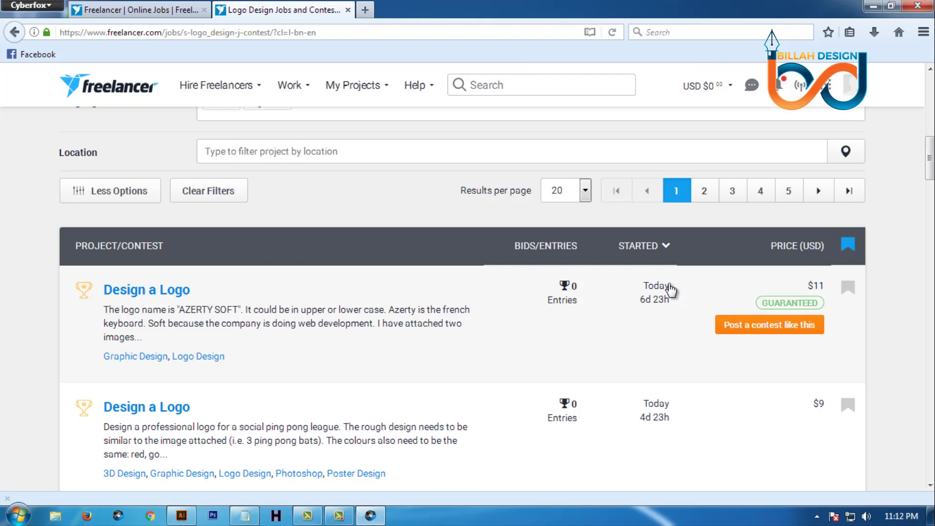
{"action": "scroll", "coordinate": [671, 290], "scroll_direction": "down", "scroll_amount": 3}
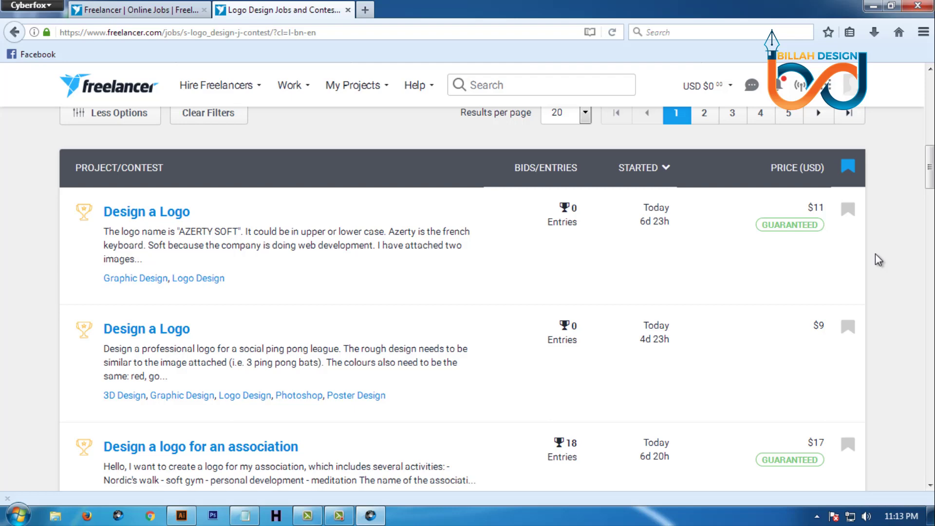
{"action": "mouse_move", "coordinate": [832, 230]}
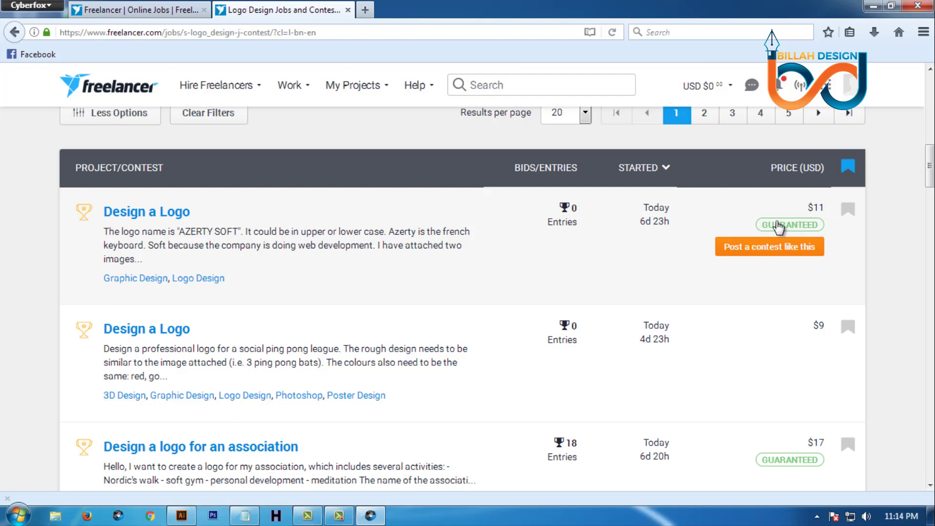
{"action": "scroll", "coordinate": [32, 265], "scroll_direction": "down", "scroll_amount": 3}
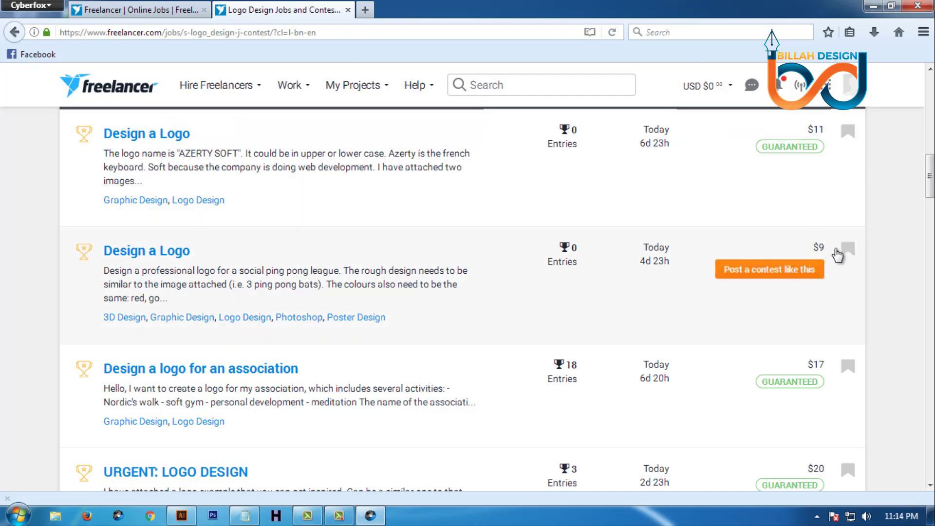
{"action": "scroll", "coordinate": [10, 307], "scroll_direction": "up", "scroll_amount": 3}
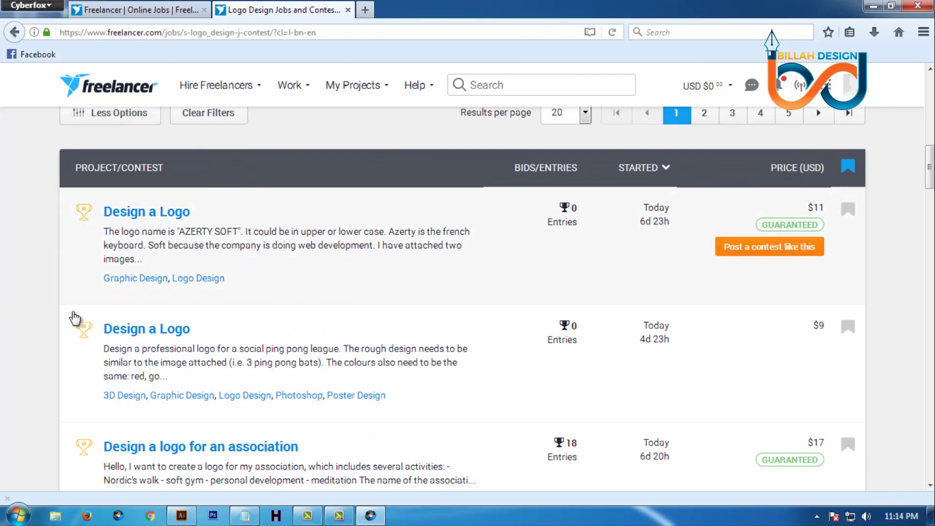
{"action": "scroll", "coordinate": [48, 318], "scroll_direction": "down", "scroll_amount": 3}
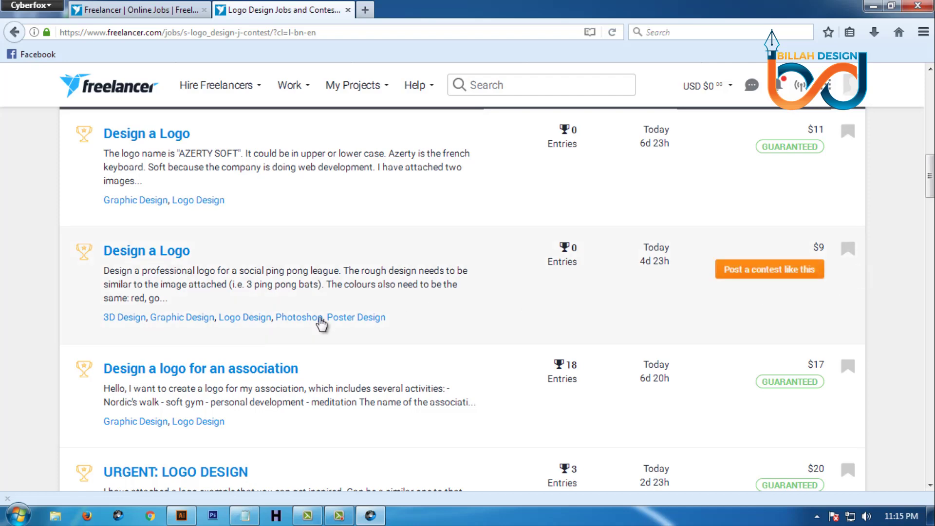
{"action": "scroll", "coordinate": [18, 347], "scroll_direction": "down", "scroll_amount": 3}
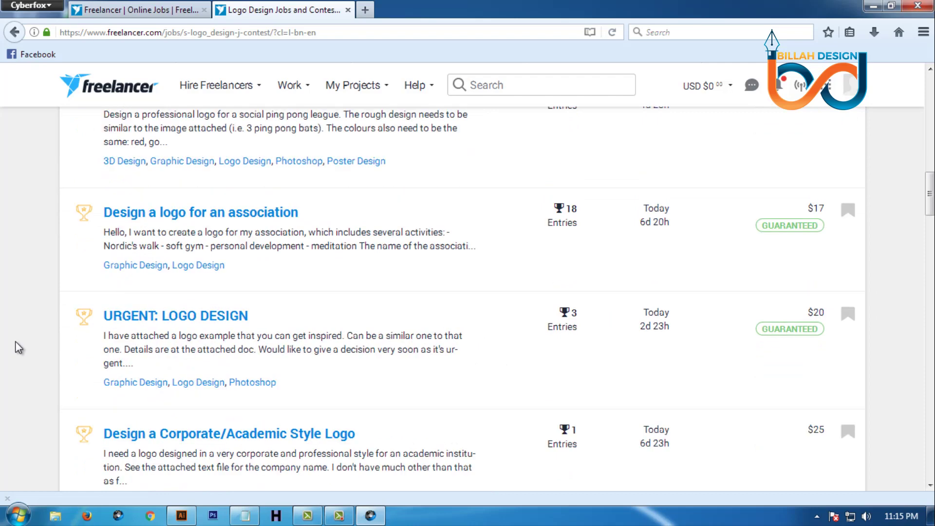
{"action": "scroll", "coordinate": [18, 348], "scroll_direction": "up", "scroll_amount": 2}
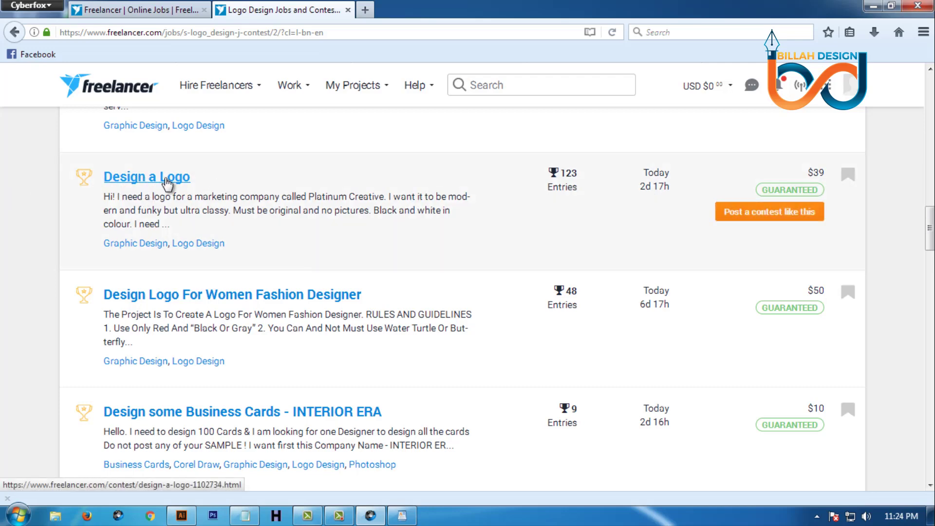
Open the "Design a Logo" contest for Platinum Creative in a new browser tab and switch to it
{"action": "right_click", "coordinate": [147, 184]}
{"action": "key", "text": "t"}
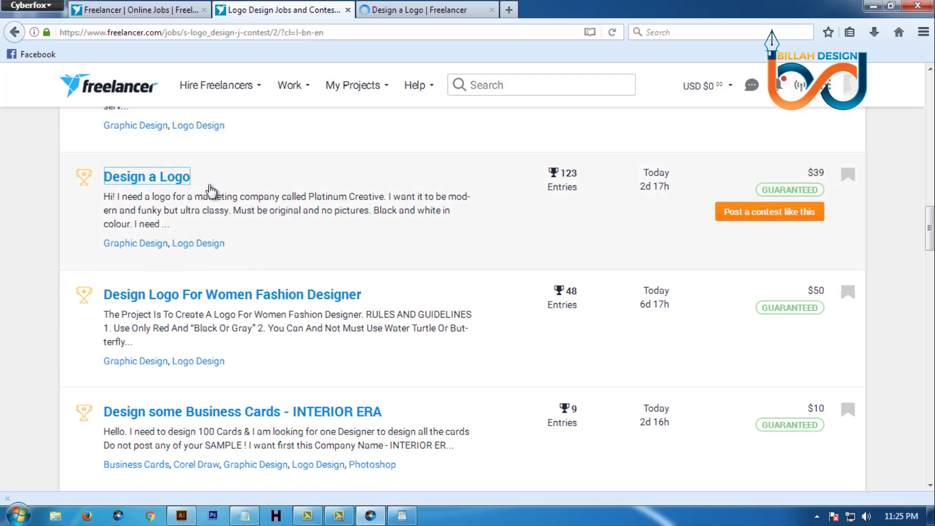
{"action": "left_click", "coordinate": [417, 12]}
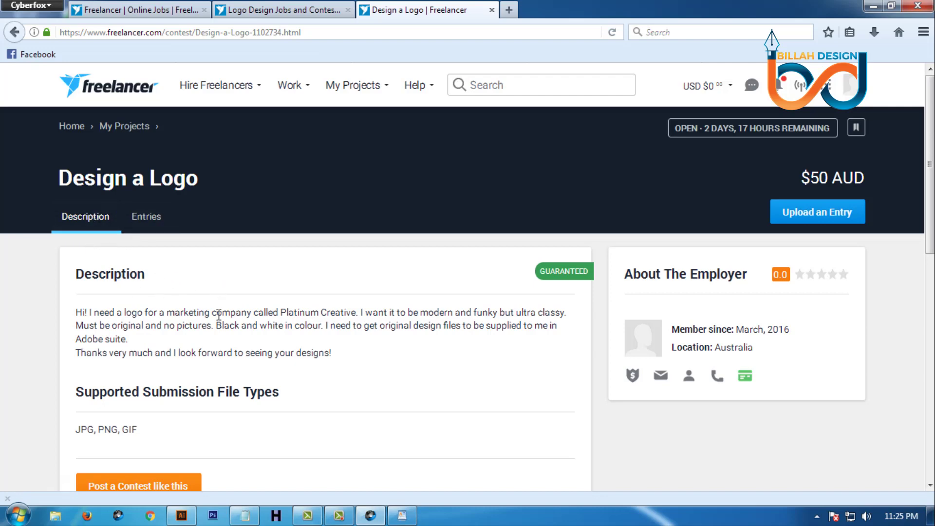
Open the contest's entries and examine the logo designs submitted by other freelancers
{"action": "left_click", "coordinate": [150, 221]}
{"action": "scroll", "coordinate": [209, 320], "scroll_direction": "down", "scroll_amount": 15}
{"action": "scroll", "coordinate": [207, 320], "scroll_direction": "down", "scroll_amount": 5}
{"action": "scroll", "coordinate": [208, 325], "scroll_direction": "up", "scroll_amount": 15}
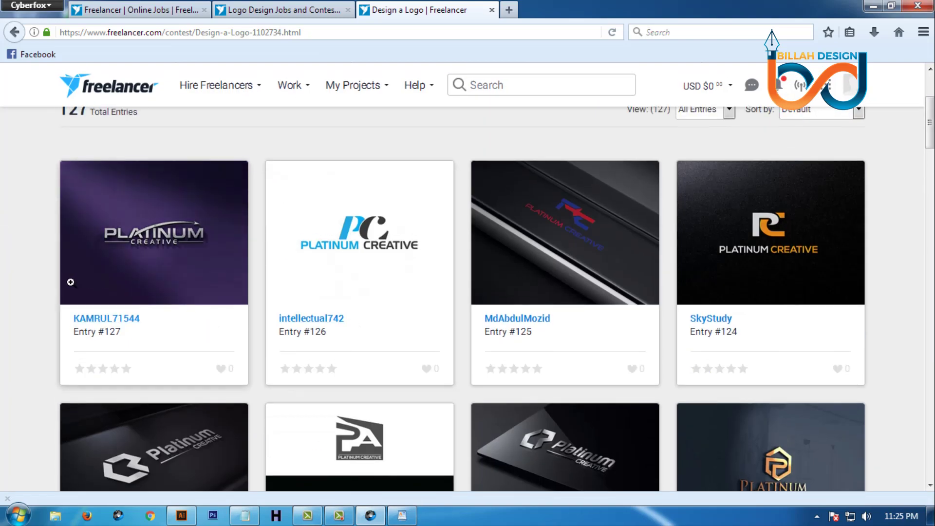
{"action": "scroll", "coordinate": [59, 287], "scroll_direction": "up", "scroll_amount": 3}
{"action": "scroll", "coordinate": [166, 275], "scroll_direction": "down", "scroll_amount": 10}
{"action": "scroll", "coordinate": [347, 289], "scroll_direction": "down", "scroll_amount": 5}
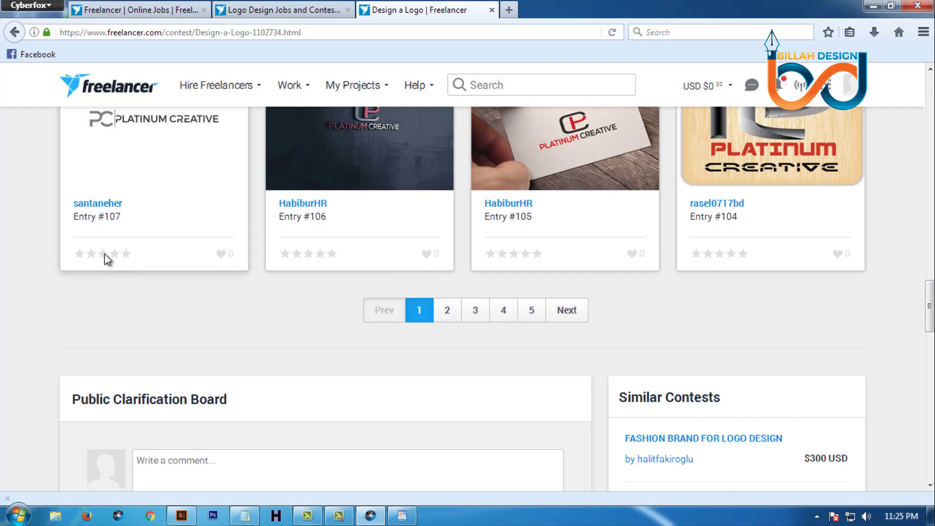
{"action": "scroll", "coordinate": [75, 253], "scroll_direction": "up", "scroll_amount": 15}
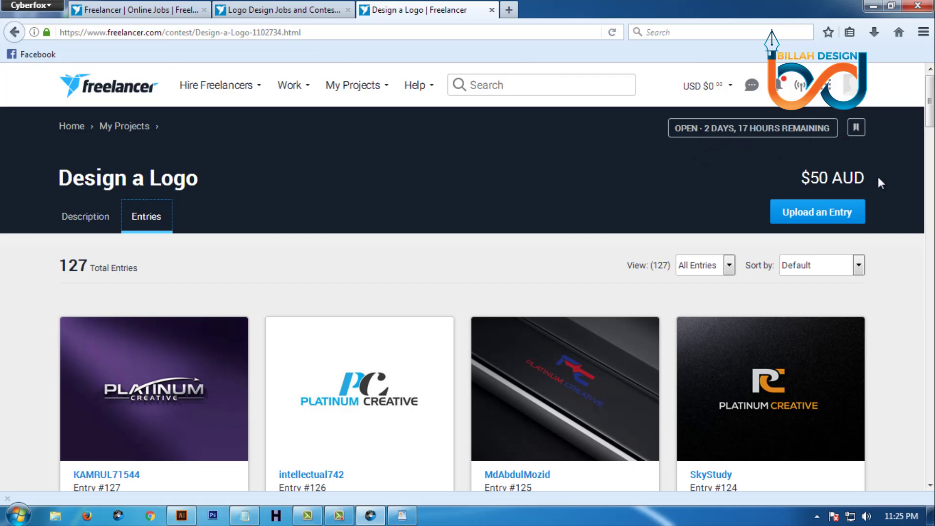
Check the contest's prize amount and view the form for uploading an entry
{"action": "left_click_drag", "start_coordinate": [869, 178], "coordinate": [806, 178]}
{"action": "left_click", "coordinate": [769, 188]}
{"action": "left_click_drag", "start_coordinate": [867, 177], "coordinate": [802, 179]}
{"action": "left_click_drag", "start_coordinate": [869, 179], "coordinate": [738, 183]}
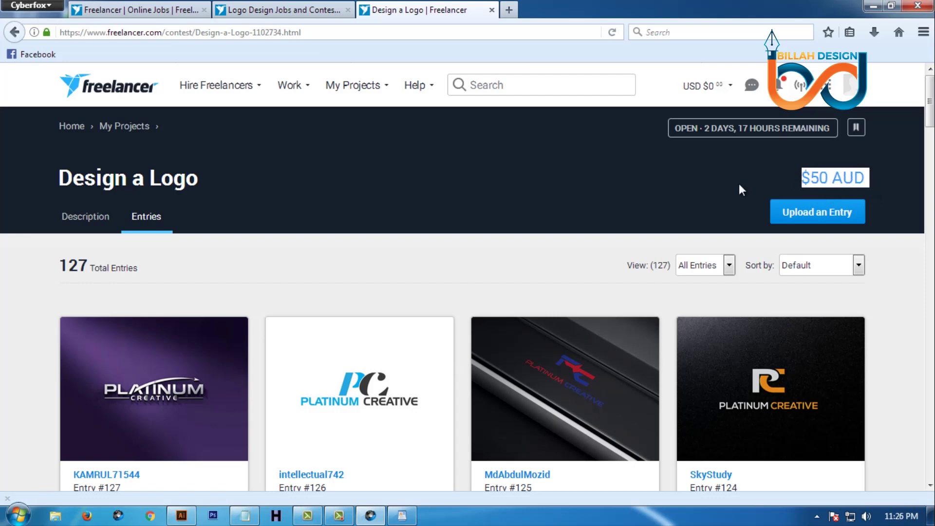
{"action": "left_click", "coordinate": [739, 183]}
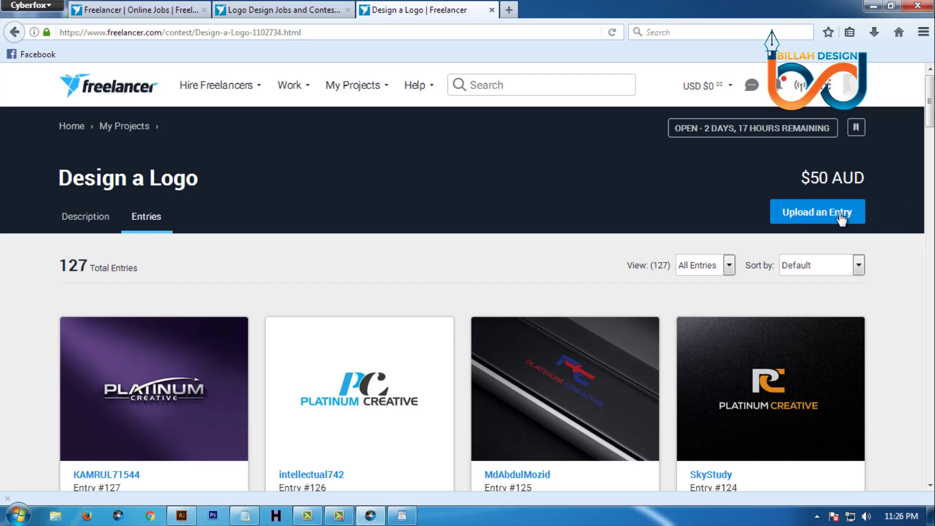
{"action": "left_click", "coordinate": [827, 215]}
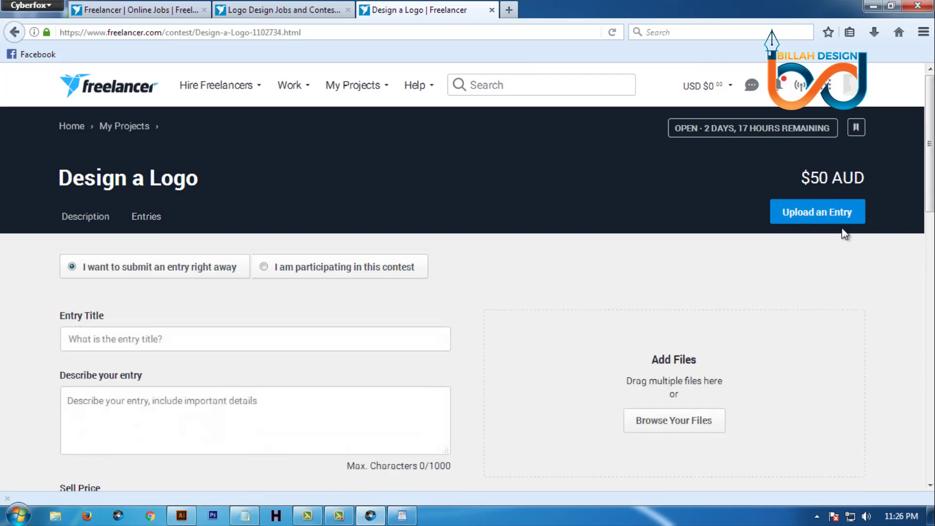
Return to the contest description, read the brief and copy the company name "Platinum Creative"
{"action": "left_click", "coordinate": [101, 217]}
{"action": "scroll", "coordinate": [315, 241], "scroll_direction": "down", "scroll_amount": 3}
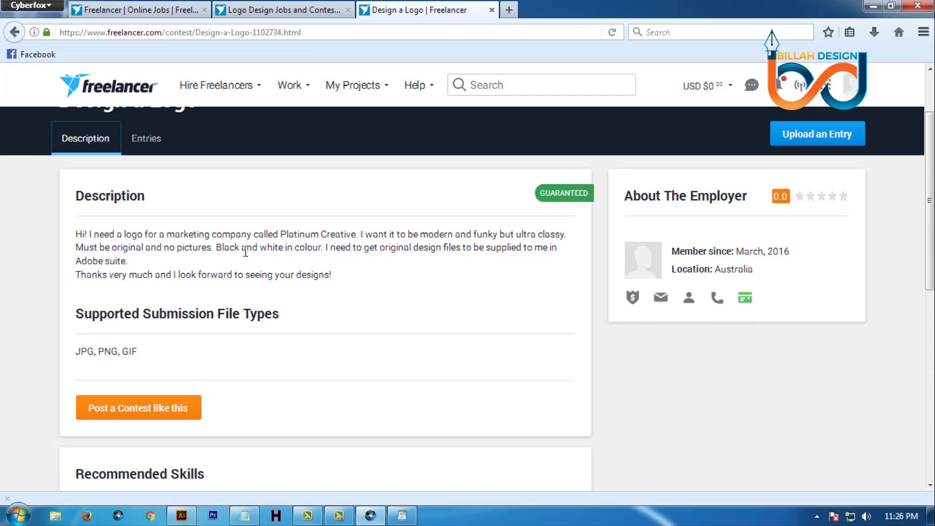
{"action": "scroll", "coordinate": [409, 291], "scroll_direction": "up", "scroll_amount": 2}
{"action": "scroll", "coordinate": [271, 258], "scroll_direction": "down", "scroll_amount": 2}
{"action": "left_click_drag", "start_coordinate": [356, 237], "coordinate": [295, 239]}
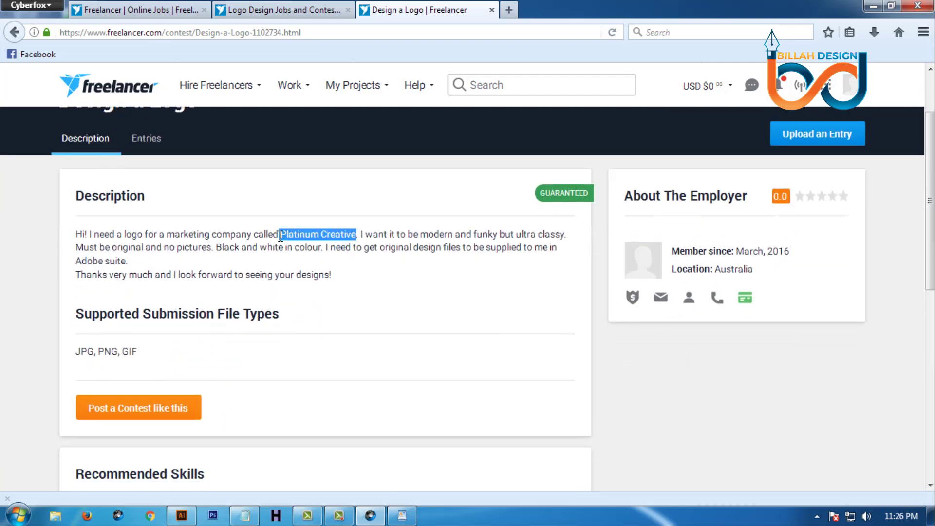
{"action": "right_click", "coordinate": [322, 236]}
{"action": "left_click", "coordinate": [356, 262]}
Switch to Illustrator and create a new document with width 800, height 600 and units set to Pixels
{"action": "left_click", "coordinate": [182, 515]}
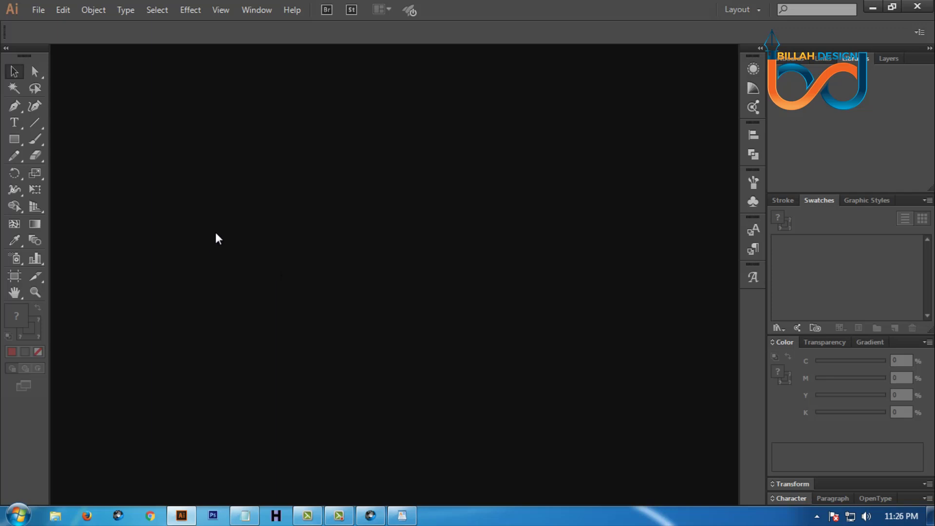
{"action": "left_click", "coordinate": [38, 11]}
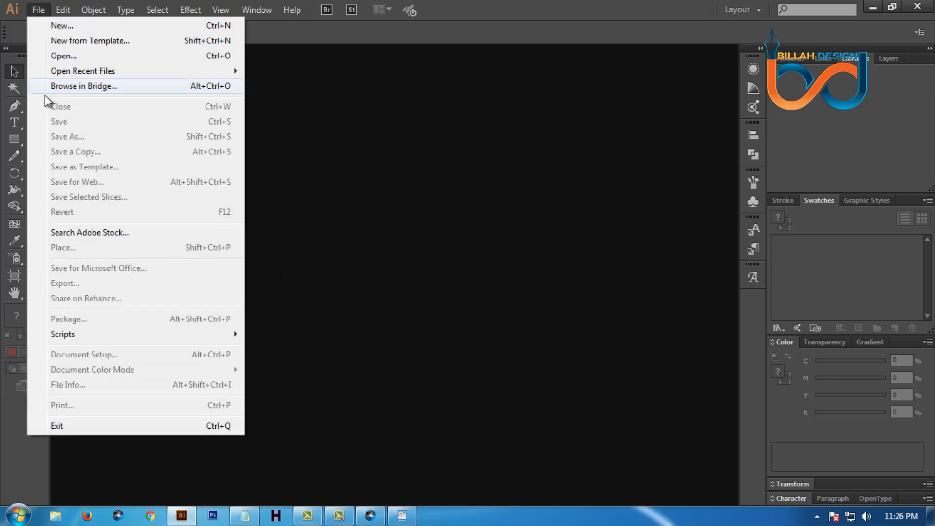
{"action": "left_click", "coordinate": [60, 25]}
{"action": "type", "text": "8000"}
{"action": "key", "text": "Tab"}
{"action": "type", "text": "6"}
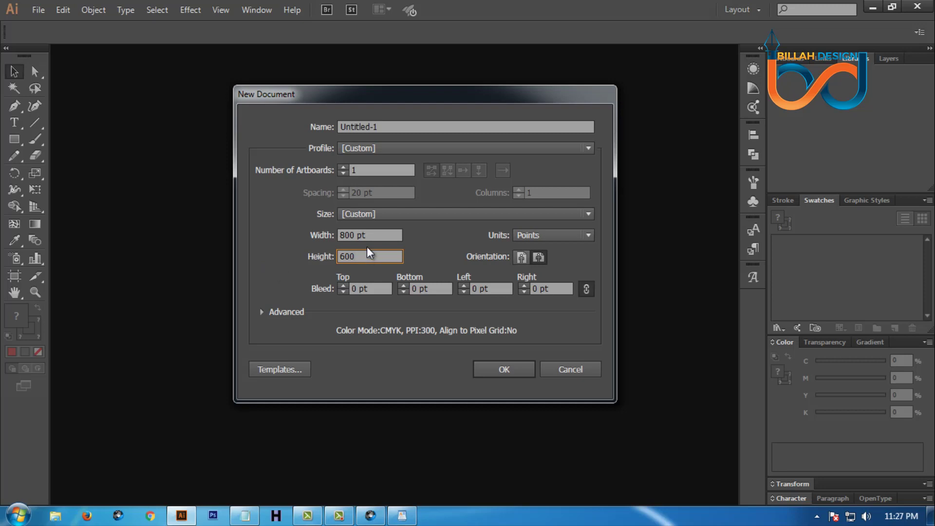
{"action": "type", "text": "00"}
{"action": "left_click", "coordinate": [579, 235]}
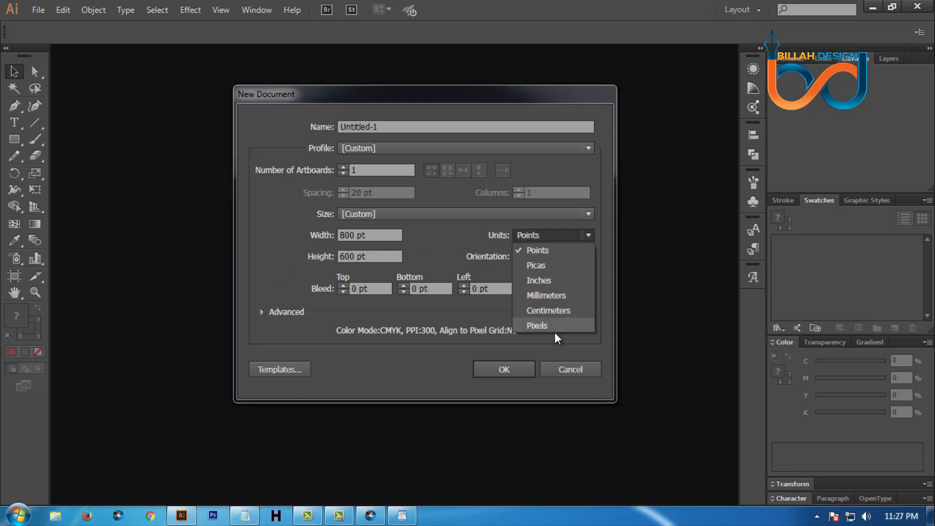
{"action": "left_click", "coordinate": [541, 326]}
{"action": "left_click", "coordinate": [512, 373]}
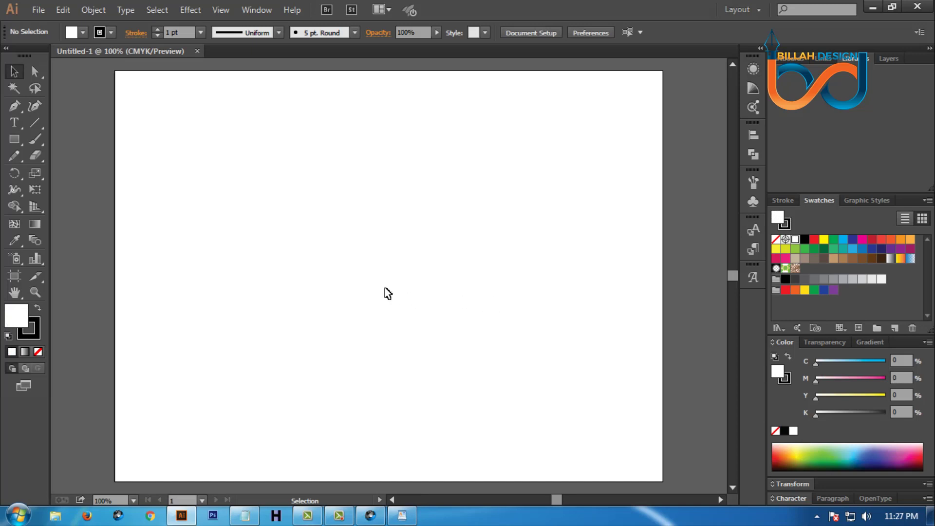
Paste the company name "Platinum Creative", enlarge it and position it in the upper middle of the artboard
{"action": "key", "text": "ctrl+v"}
{"action": "left_click_drag", "start_coordinate": [422, 277], "coordinate": [479, 275]}
{"action": "left_click", "coordinate": [516, 338]}
{"action": "mouse_move", "coordinate": [468, 321]}
{"action": "left_mouse_down"}
{"action": "mouse_move", "coordinate": [422, 307]}
{"action": "mouse_move", "coordinate": [469, 320]}
{"action": "left_mouse_up"}
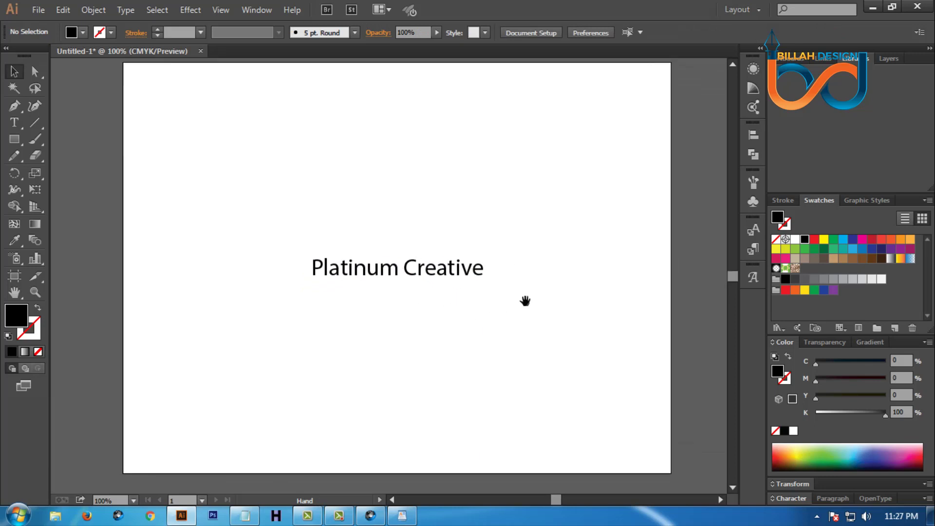
{"action": "left_click", "coordinate": [482, 277]}
{"action": "left_click_drag", "start_coordinate": [487, 270], "coordinate": [516, 269]}
{"action": "left_click", "coordinate": [457, 290]}
{"action": "left_click_drag", "start_coordinate": [457, 290], "coordinate": [480, 265]}
{"action": "left_click", "coordinate": [477, 313]}
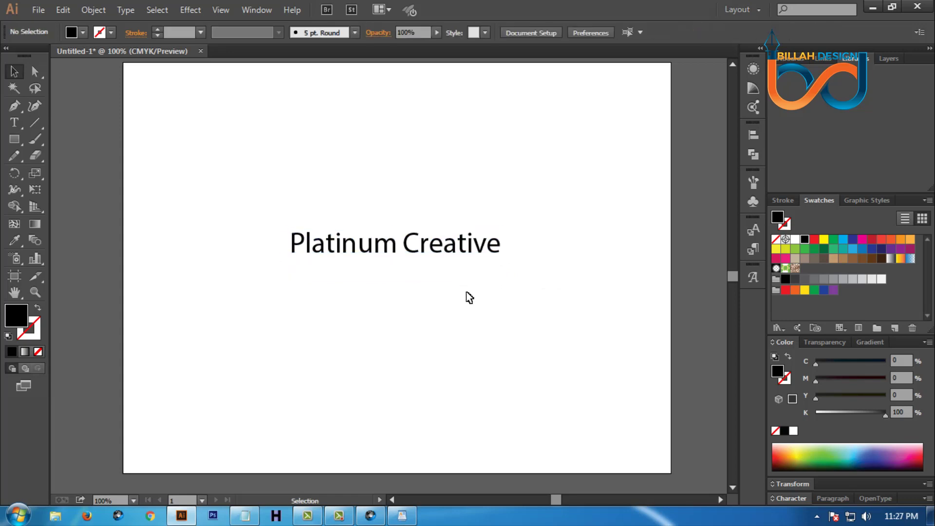
Change the font of the company name text to Good Times
{"action": "right_click", "coordinate": [447, 247]}
{"action": "mouse_move", "coordinate": [468, 292]}
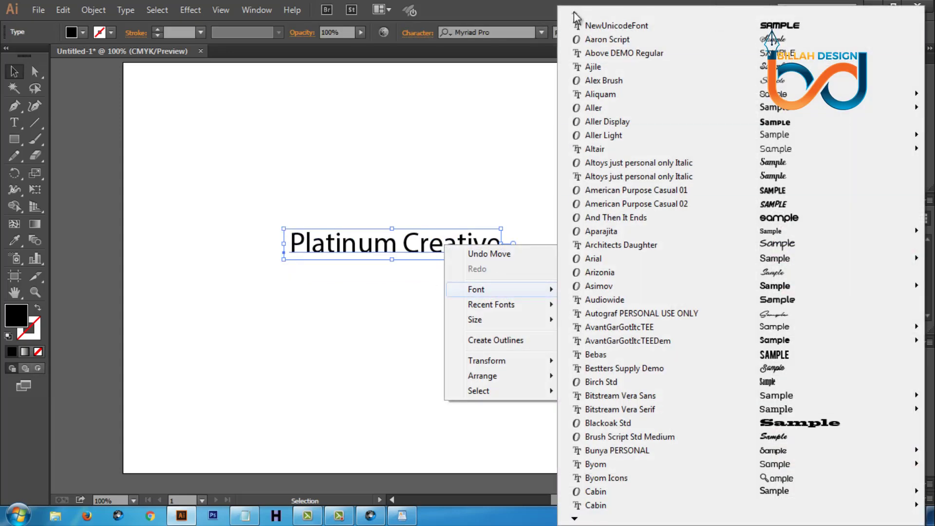
{"action": "scroll", "coordinate": [609, 243], "scroll_direction": "down", "scroll_amount": 15}
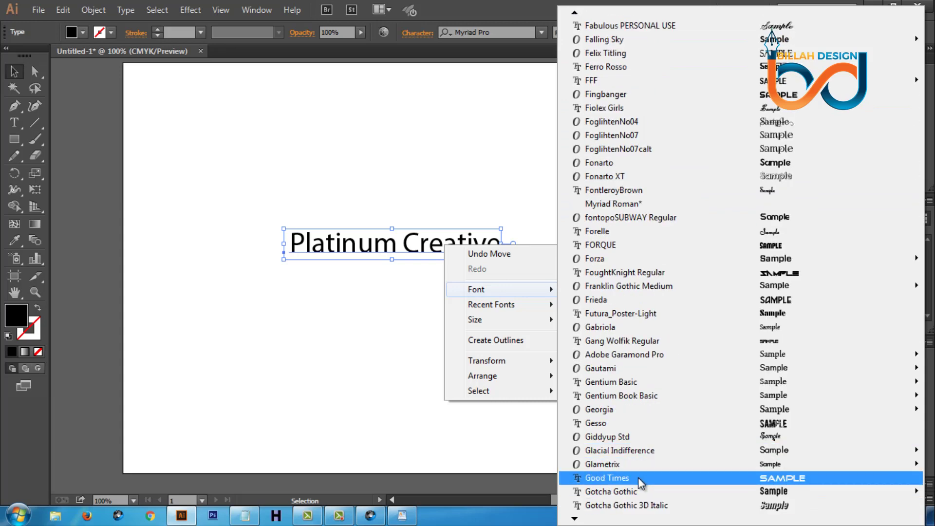
{"action": "left_click", "coordinate": [641, 482]}
{"action": "left_click", "coordinate": [520, 348]}
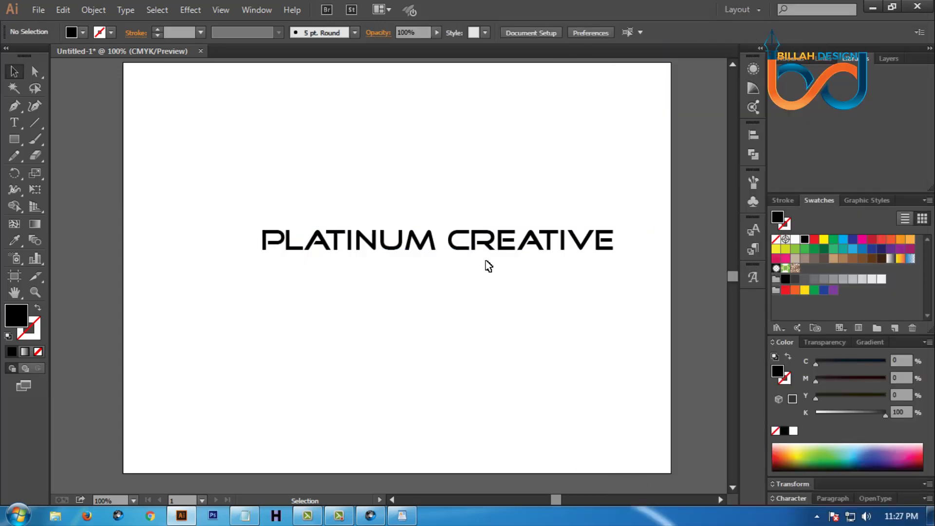
Keep an editable copy of the text near the artboard's upper edge, then convert the lower copy to outlines and ungroup it
{"action": "mouse_move", "coordinate": [480, 246]}
{"action": "left_mouse_down"}
{"action": "mouse_move", "coordinate": [462, 142]}
{"action": "mouse_move", "coordinate": [475, 256]}
{"action": "left_mouse_up"}
{"action": "left_click", "coordinate": [489, 323]}
{"action": "right_click", "coordinate": [470, 246]}
{"action": "left_click", "coordinate": [514, 340]}
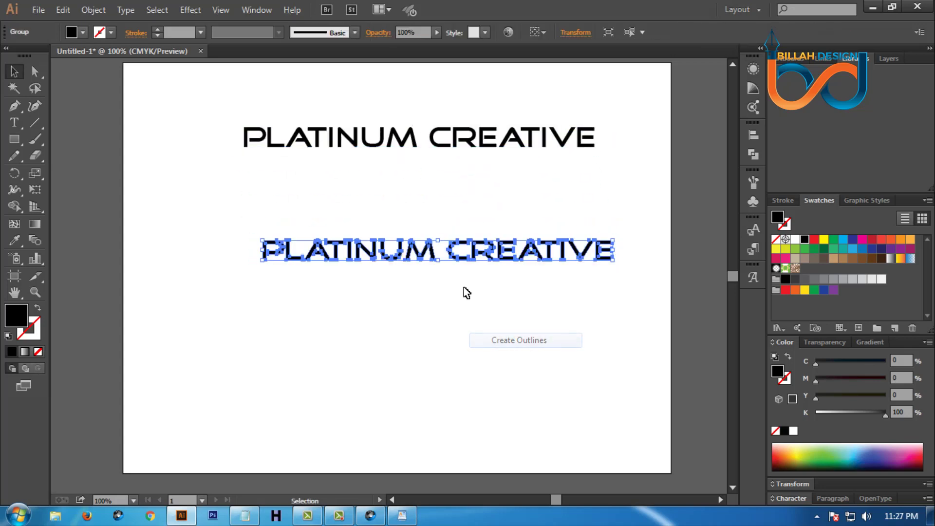
{"action": "right_click", "coordinate": [468, 293]}
{"action": "left_click", "coordinate": [502, 362]}
{"action": "left_click", "coordinate": [465, 317]}
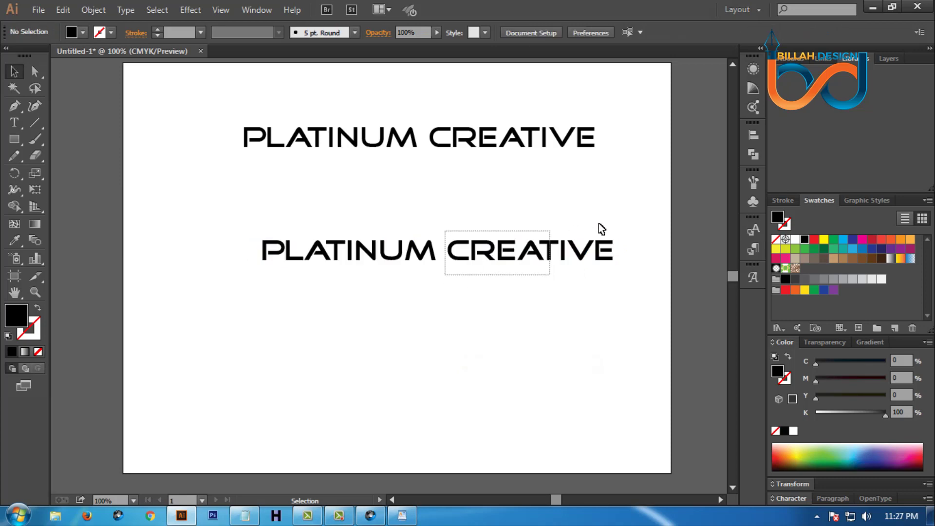
Delete the outlined letters of CREATIVE, then group the remaining PLATINUM letters and enlarge them
{"action": "left_click_drag", "start_coordinate": [578, 232], "coordinate": [632, 261]}
{"action": "key", "text": "Delete"}
{"action": "left_click_drag", "start_coordinate": [234, 302], "coordinate": [471, 239]}
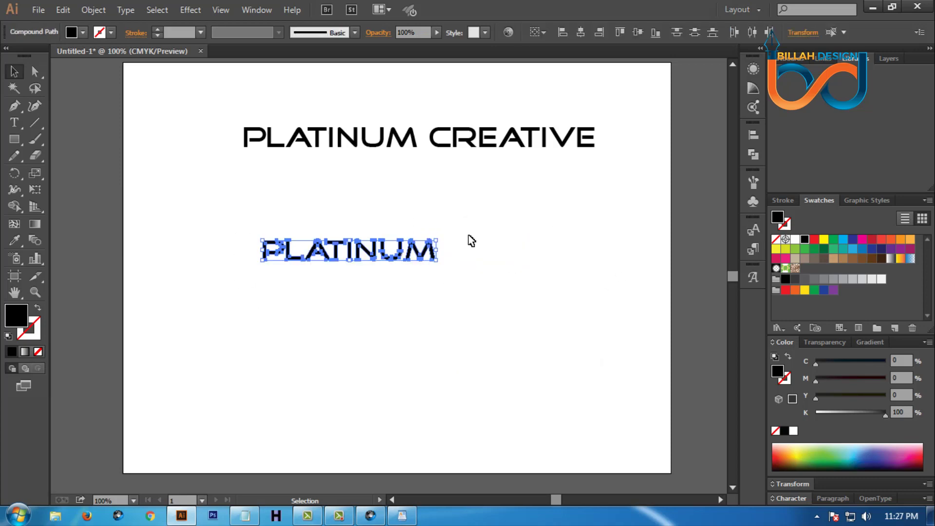
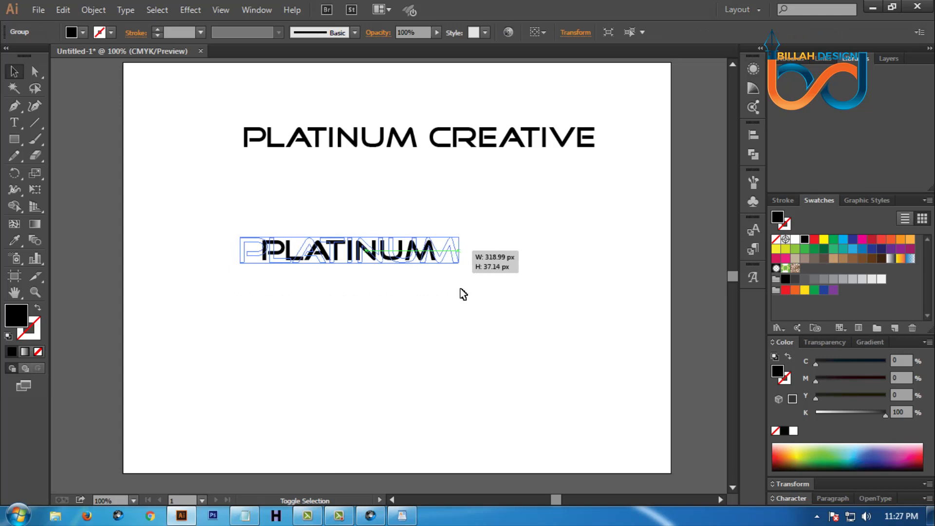
Duplicate the editable company name below the outlined word and delete PLATINUM from the copy
{"action": "left_click_drag", "start_coordinate": [490, 143], "coordinate": [219, 336]}
{"action": "left_click", "coordinate": [14, 123]}
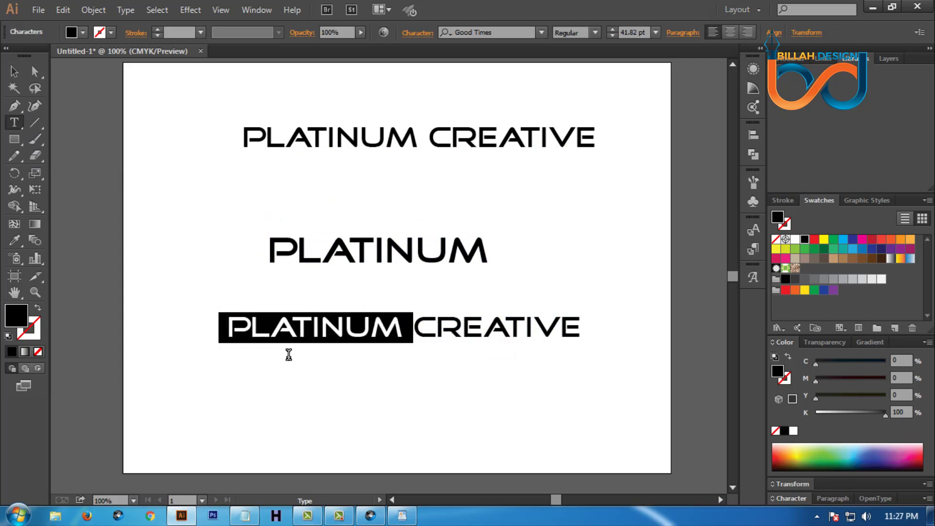
{"action": "key", "text": "BackSpace"}
{"action": "key", "text": "Escape"}
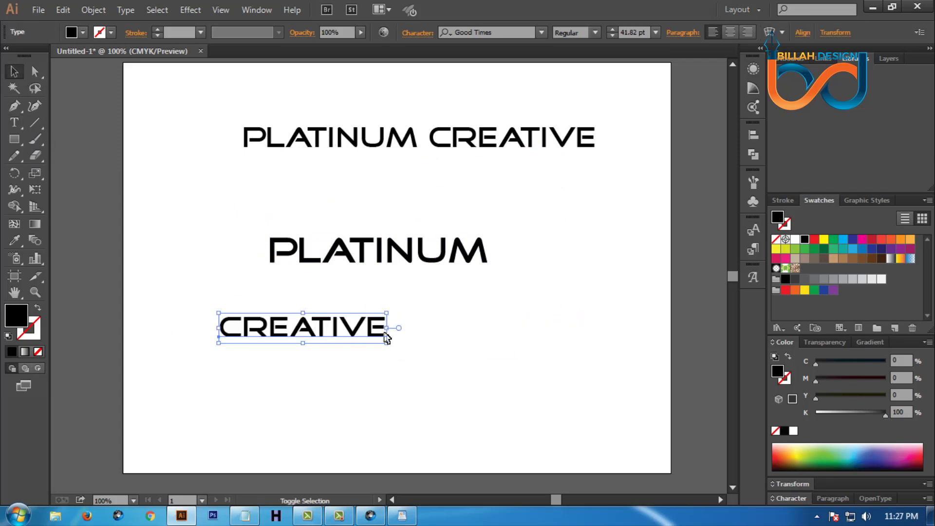
Scale CREATIVE down and place it directly under the right end of PLATINUM
{"action": "left_click_drag", "start_coordinate": [390, 330], "coordinate": [477, 280]}
{"action": "left_click", "coordinate": [322, 347]}
{"action": "left_click", "coordinate": [499, 319]}
{"action": "left_click", "coordinate": [484, 287]}
{"action": "left_click", "coordinate": [501, 328]}
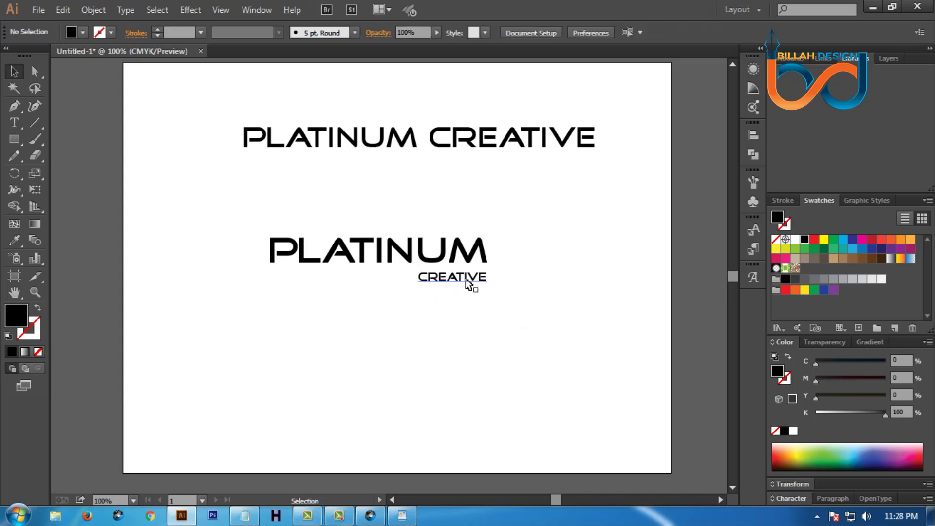
Convert the small CREATIVE text to outlines
{"action": "left_click", "coordinate": [475, 281]}
{"action": "right_click", "coordinate": [466, 281]}
{"action": "left_click", "coordinate": [521, 375]}
{"action": "left_click", "coordinate": [538, 355]}
Align the right edges of PLATINUM and CREATIVE
{"action": "left_click_drag", "start_coordinate": [524, 207], "coordinate": [472, 280]}
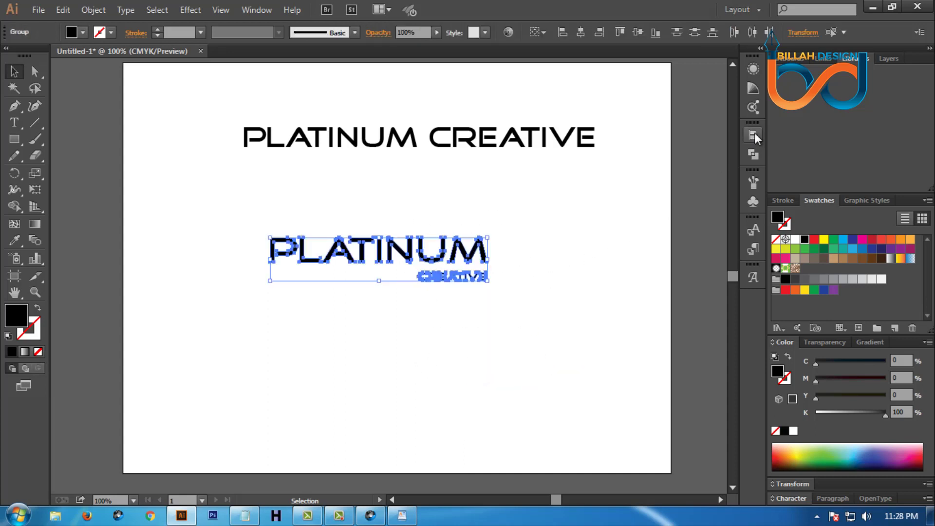
{"action": "left_click", "coordinate": [753, 135]}
{"action": "left_click", "coordinate": [646, 158]}
{"action": "left_click", "coordinate": [758, 133]}
{"action": "left_click", "coordinate": [621, 296]}
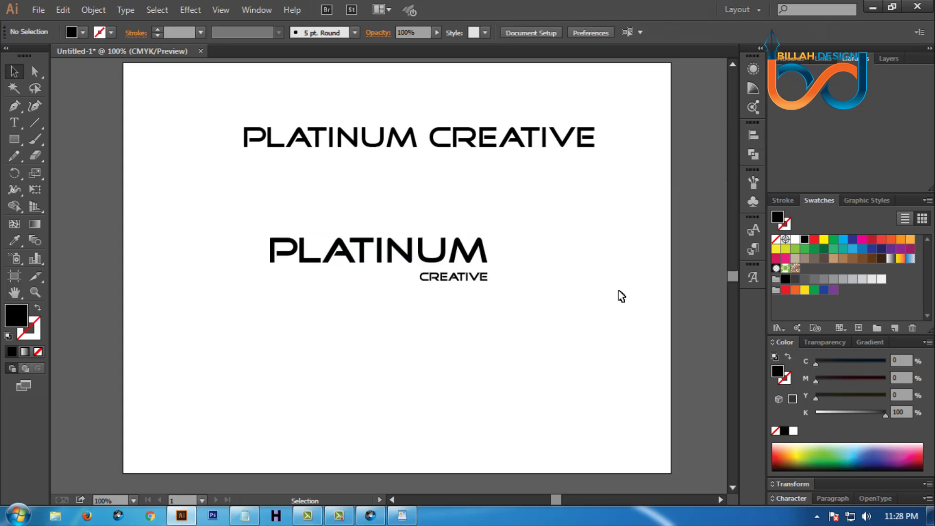
Nudge CREATIVE slightly up toward PLATINUM and check the spacing of the two words
{"action": "key", "text": "ctrl+equal"}
{"action": "key", "text": "ctrl+equal"}
{"action": "left_click", "coordinate": [578, 291]}
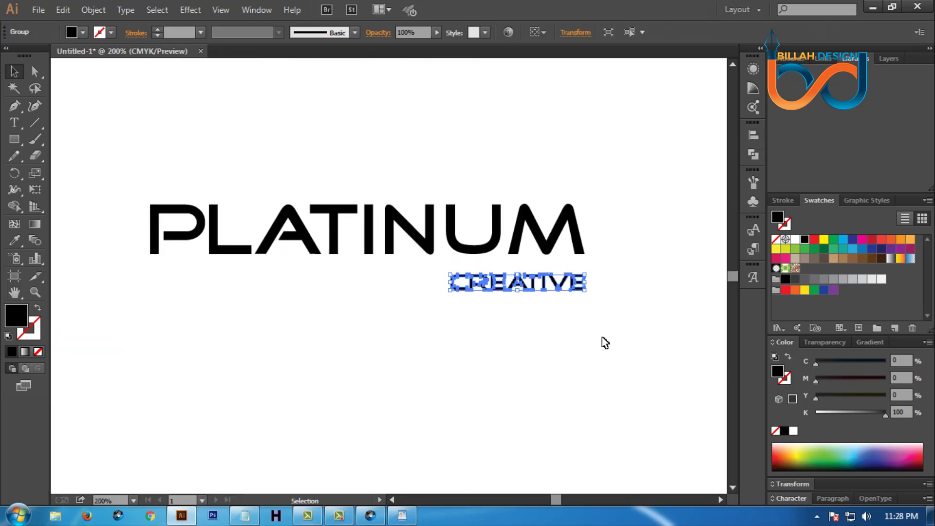
{"action": "left_click", "coordinate": [607, 343]}
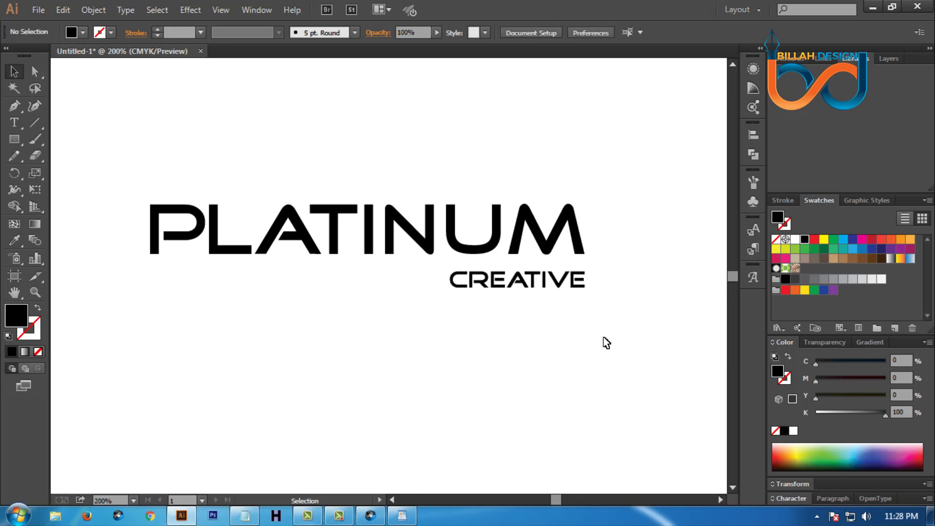
{"action": "key", "text": "ctrl+minus"}
{"action": "key", "text": "ctrl+minus"}
{"action": "key", "text": "ctrl+equal"}
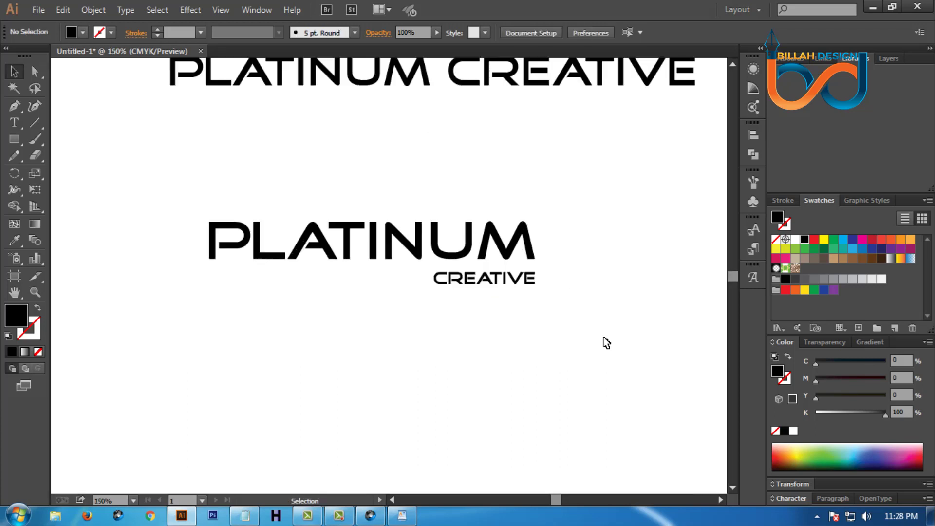
{"action": "left_click_drag", "start_coordinate": [526, 346], "coordinate": [533, 346]}
{"action": "left_click_drag", "start_coordinate": [560, 193], "coordinate": [334, 284]}
{"action": "left_click", "coordinate": [334, 284]}
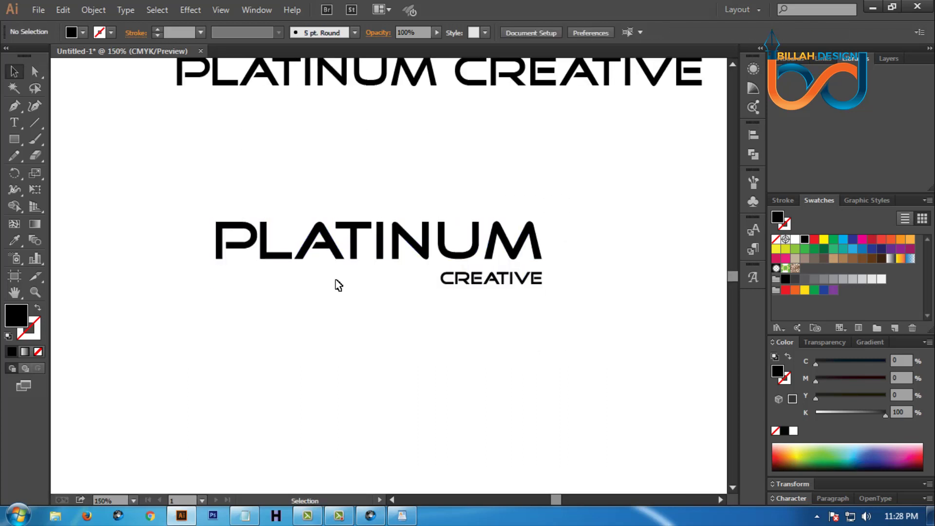
Draw a rectangle about 343 by 69 px around PLATINUM with a black stroke and no fill
{"action": "left_click", "coordinate": [14, 139]}
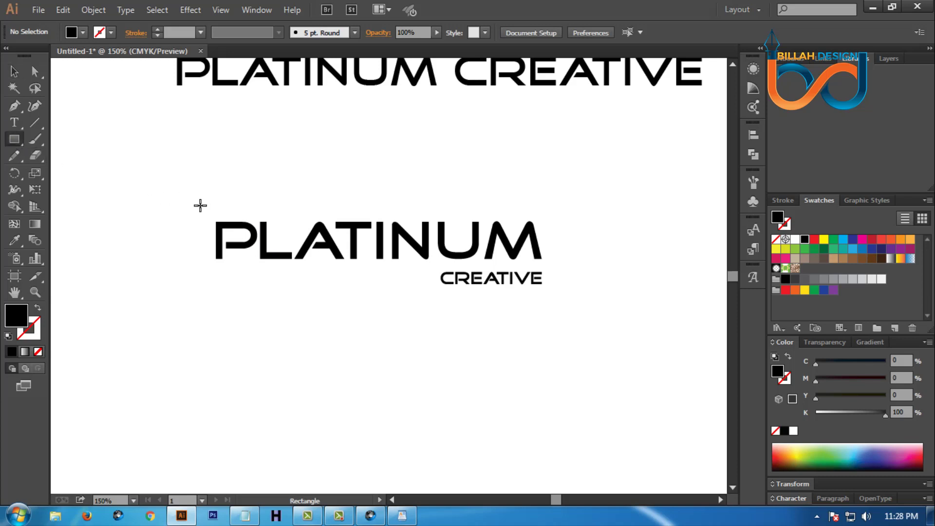
{"action": "left_click_drag", "start_coordinate": [200, 206], "coordinate": [553, 278]}
{"action": "key", "text": "shift+x"}
{"action": "key", "text": "v"}
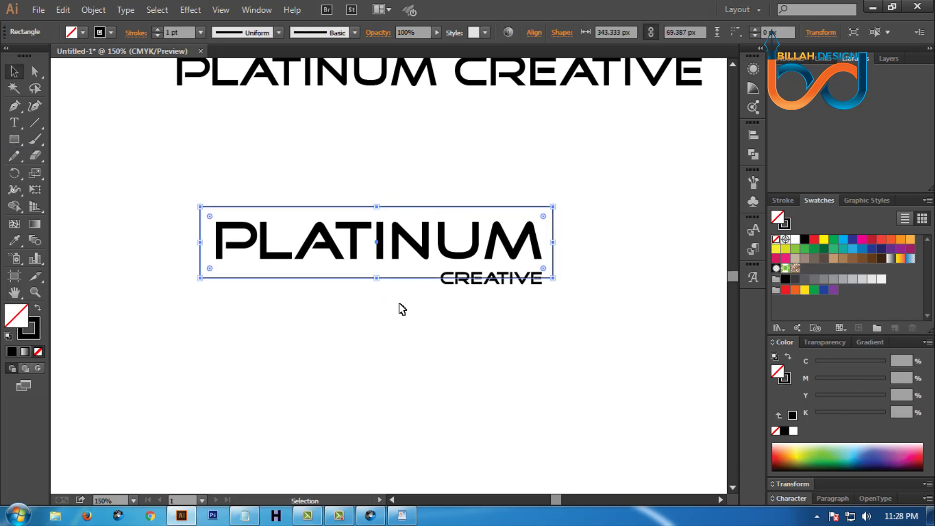
{"action": "left_click", "coordinate": [429, 306]}
{"action": "left_click", "coordinate": [555, 254]}
{"action": "left_click", "coordinate": [267, 156]}
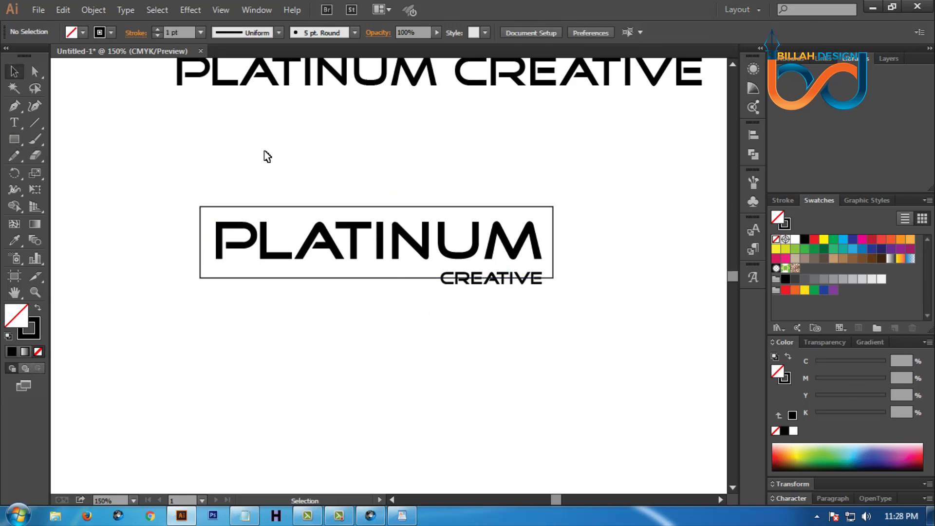
Shift the rectangular frame slightly to center it around PLATINUM and set its stroke weight to 4 pt
{"action": "left_click_drag", "start_coordinate": [305, 207], "coordinate": [307, 205]}
{"action": "left_click", "coordinate": [156, 30]}
{"action": "left_click", "coordinate": [157, 30]}
{"action": "left_click", "coordinate": [157, 29]}
{"action": "left_click", "coordinate": [157, 250]}
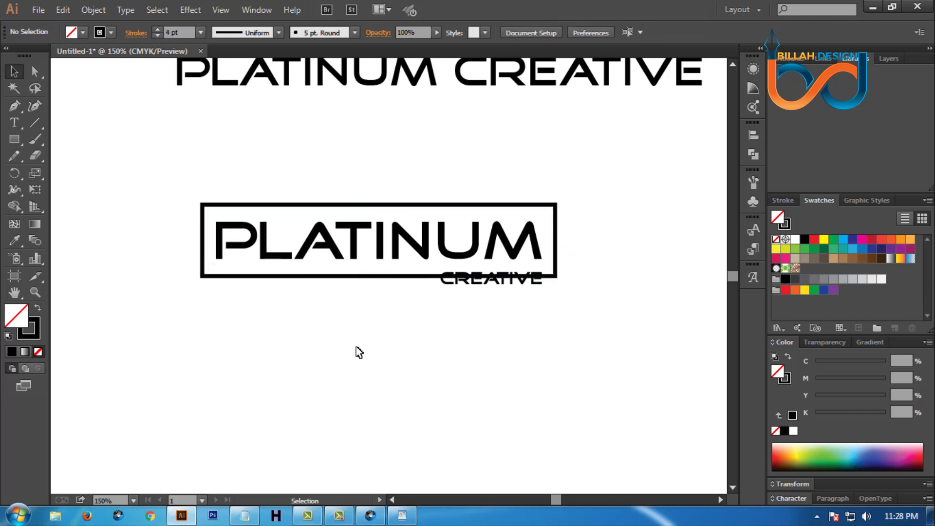
Expand the frame's stroke into a filled shape
{"action": "left_click", "coordinate": [369, 278]}
{"action": "left_click", "coordinate": [93, 10]}
{"action": "left_click", "coordinate": [119, 157]}
{"action": "left_click", "coordinate": [453, 341]}
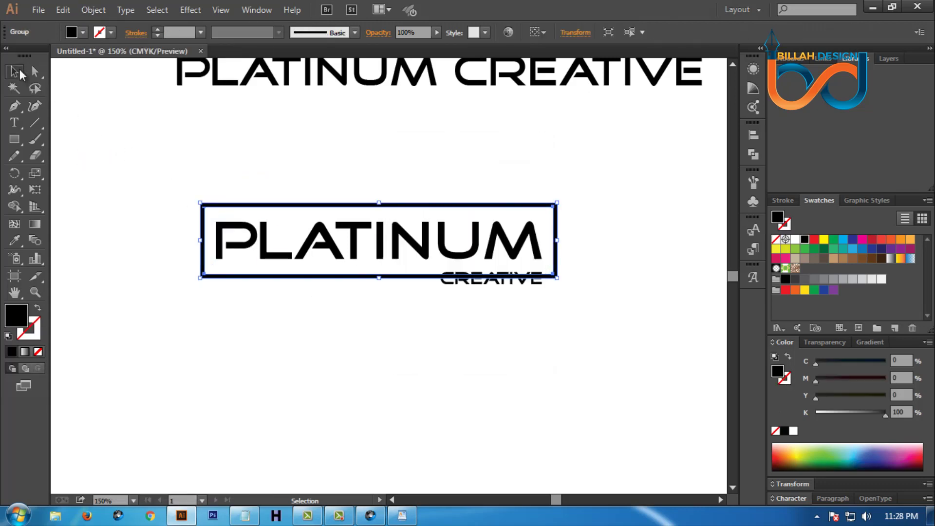
{"action": "left_click", "coordinate": [562, 389]}
Nudge CREATIVE up so it sits centered on the frame's lower edge
{"action": "key", "text": "ctrl+equal"}
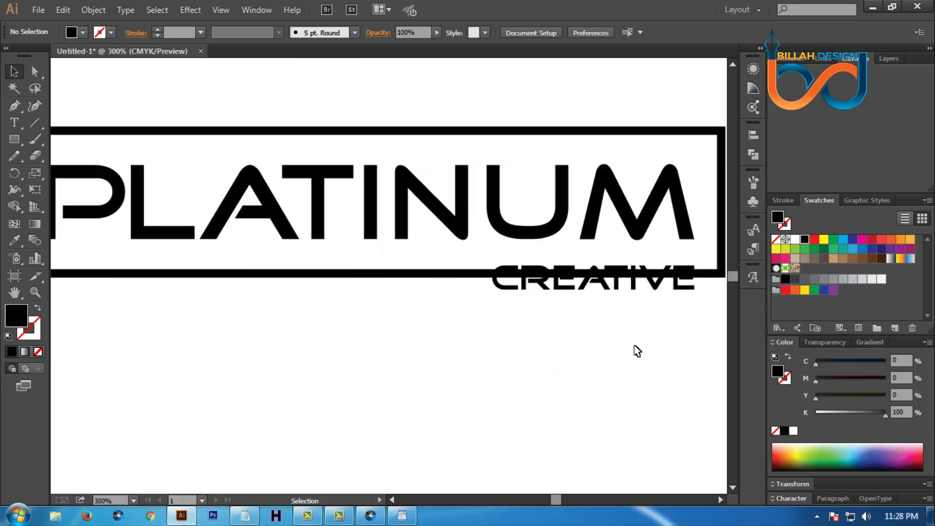
{"action": "left_click_drag", "start_coordinate": [635, 350], "coordinate": [593, 361]}
{"action": "left_click", "coordinate": [575, 307]}
{"action": "key", "text": "Up"}
{"action": "key", "text": "Up"}
{"action": "key", "text": "Up"}
{"action": "key", "text": "Up"}
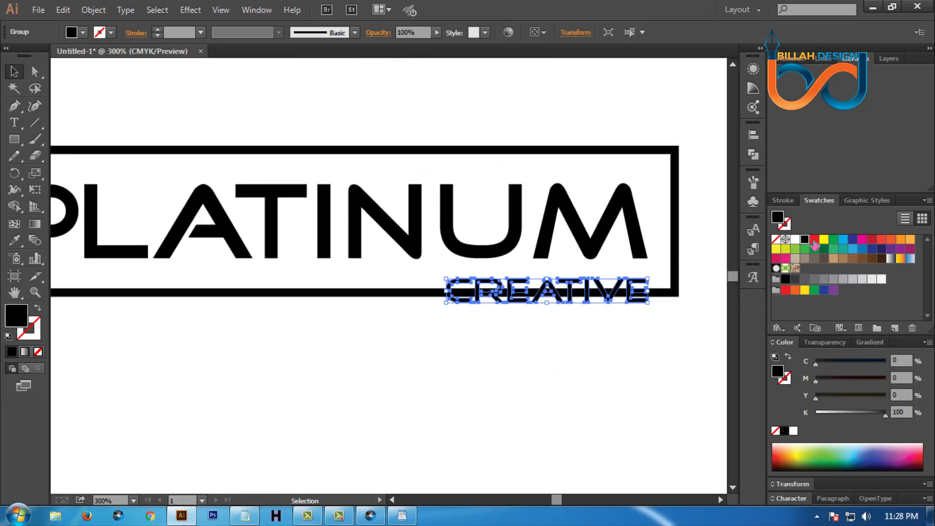
Fill CREATIVE with red and bring it in front of the frame
{"action": "left_click", "coordinate": [814, 240]}
{"action": "right_click", "coordinate": [560, 315]}
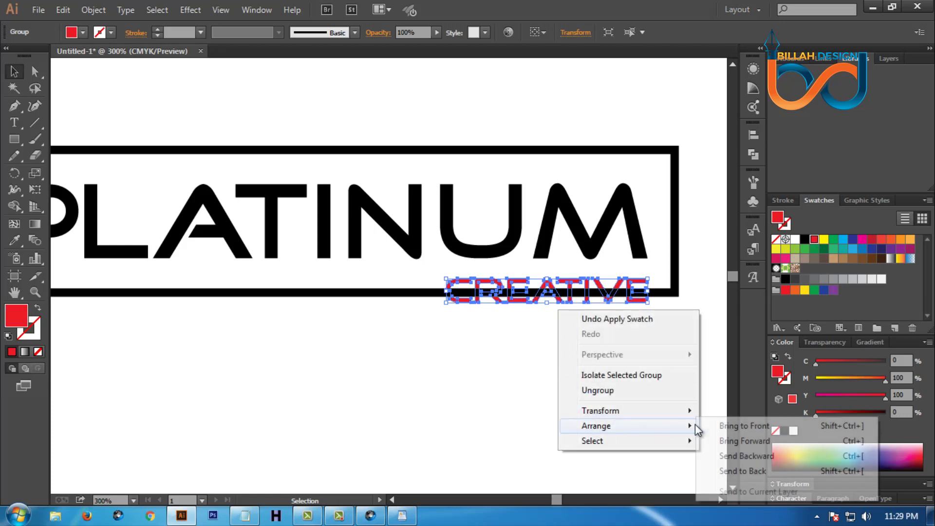
{"action": "left_click", "coordinate": [721, 427]}
{"action": "left_click", "coordinate": [611, 403]}
{"action": "scroll", "coordinate": [622, 370], "scroll_direction": "right", "scroll_amount": 2}
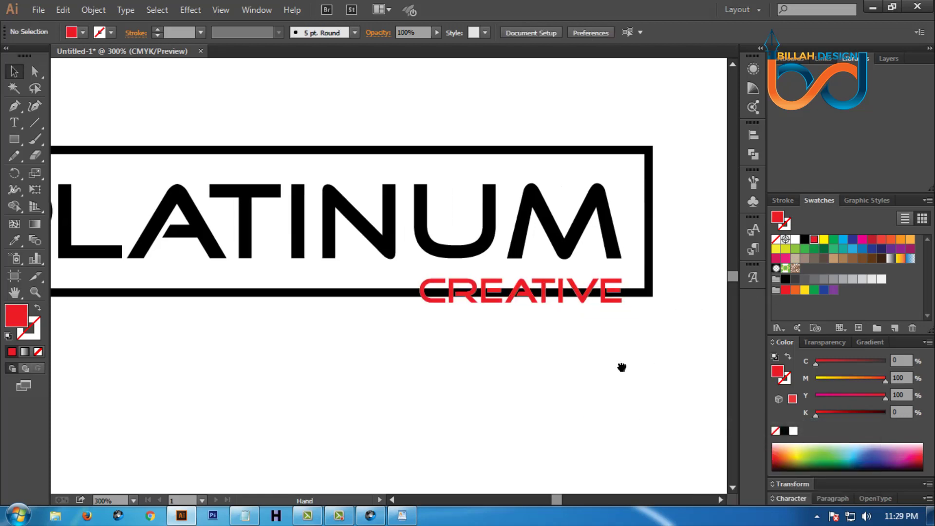
{"action": "left_click", "coordinate": [624, 296]}
{"action": "left_click", "coordinate": [633, 380]}
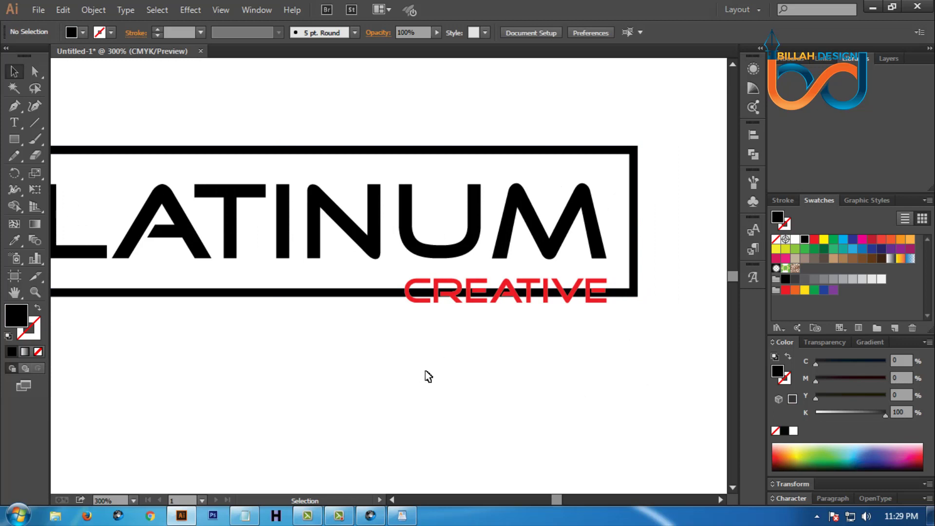
Draw a filled rectangle about 108 by 18 px covering CREATIVE on the frame's lower edge
{"action": "left_click_drag", "start_coordinate": [419, 376], "coordinate": [443, 359]}
{"action": "left_click", "coordinate": [14, 139]}
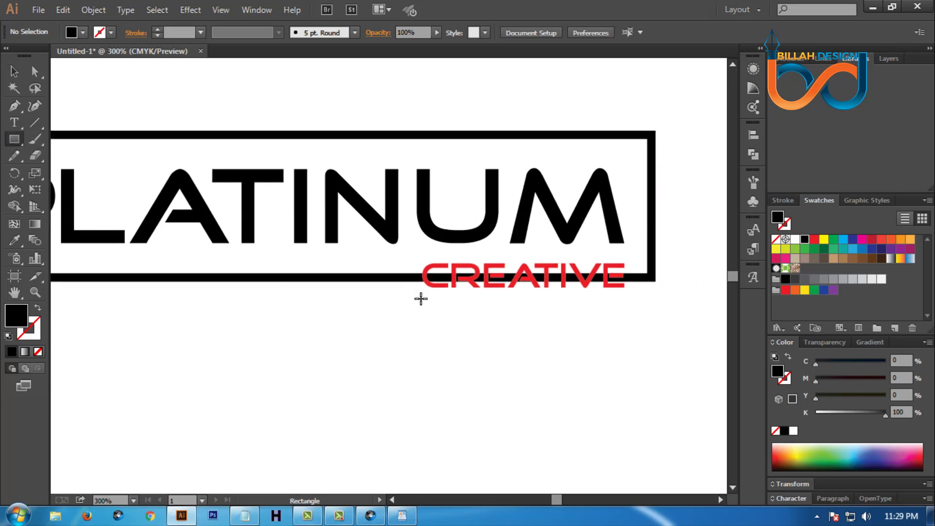
{"action": "left_click_drag", "start_coordinate": [410, 259], "coordinate": [631, 296]}
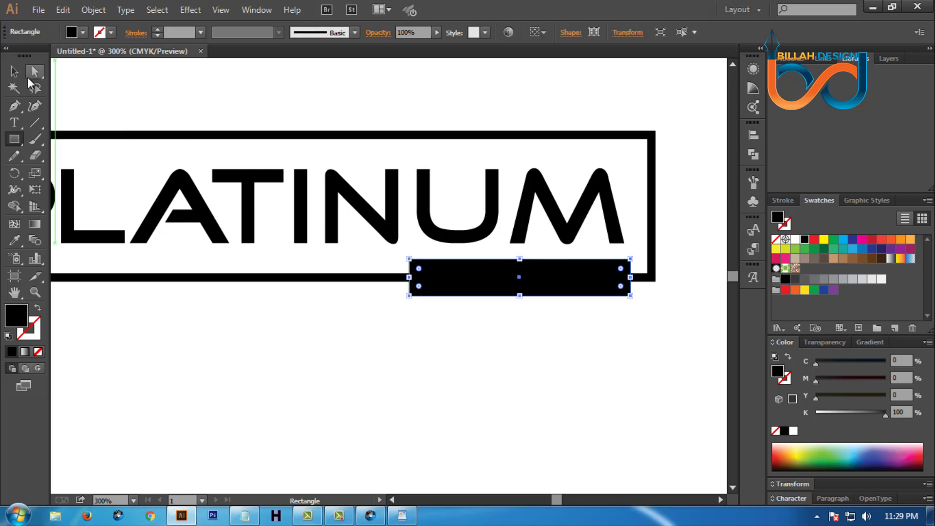
{"action": "left_click", "coordinate": [14, 71]}
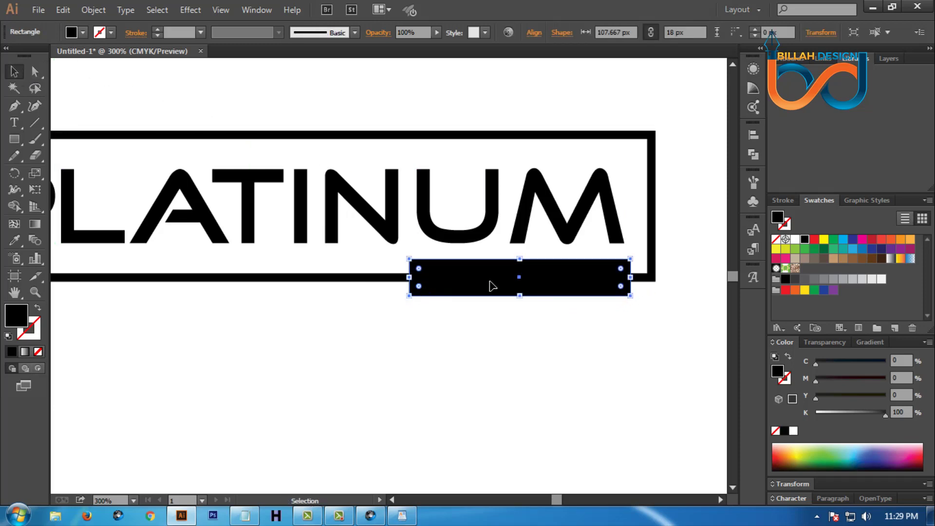
Subtract the small rectangle from the frame with Minus Front to cut a gap around CREATIVE
{"action": "left_click", "coordinate": [397, 278], "text": "shift"}
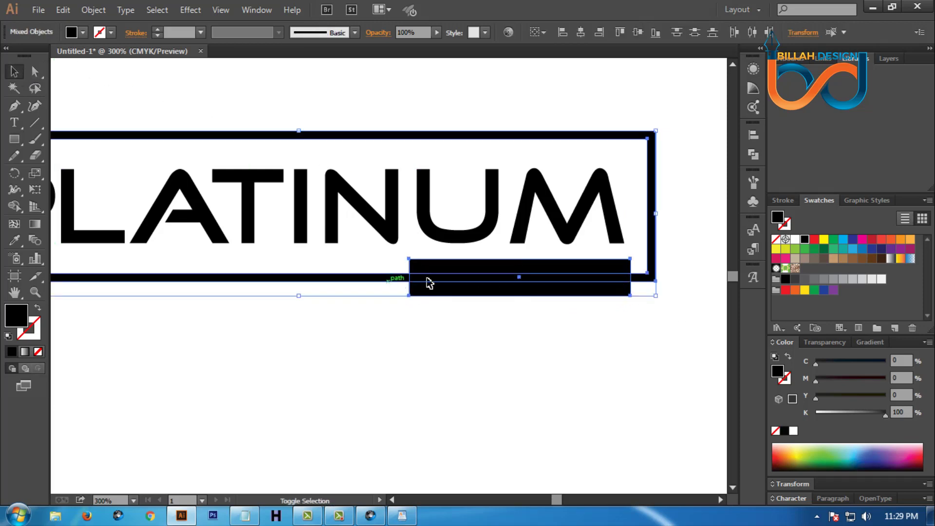
{"action": "left_click", "coordinate": [758, 155]}
{"action": "left_click", "coordinate": [619, 156]}
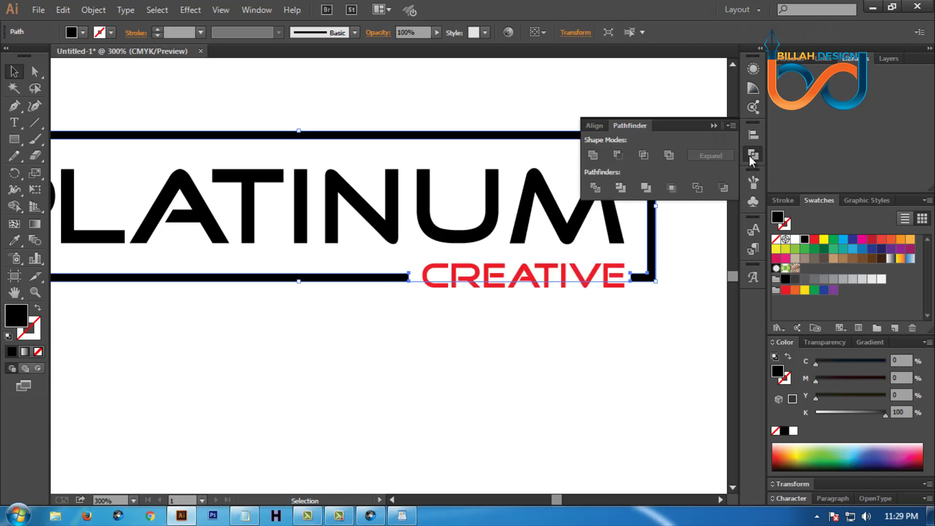
{"action": "left_click", "coordinate": [749, 156]}
{"action": "left_click", "coordinate": [638, 331]}
Nudge CREATIVE down slightly within the gap in the frame's lower edge
{"action": "left_click", "coordinate": [611, 284]}
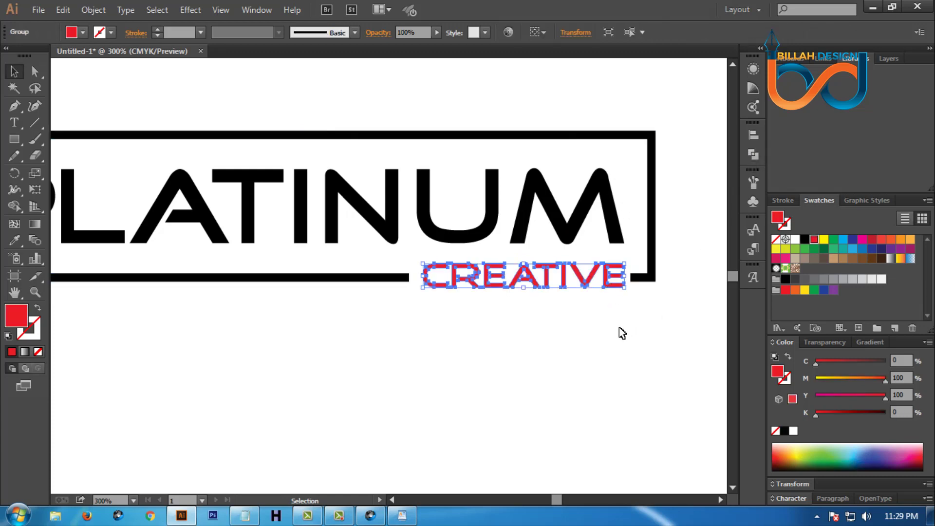
{"action": "key", "text": "Down"}
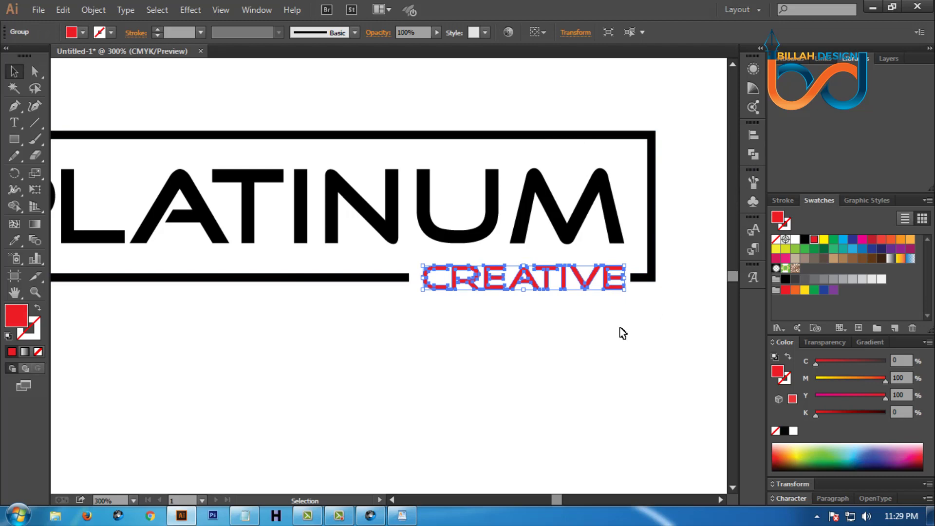
Fill the frame and CREATIVE with CMYK cyan and add some magenta to deepen the blue
{"action": "left_click", "coordinate": [628, 344]}
{"action": "left_click_drag", "start_coordinate": [541, 361], "coordinate": [556, 364]}
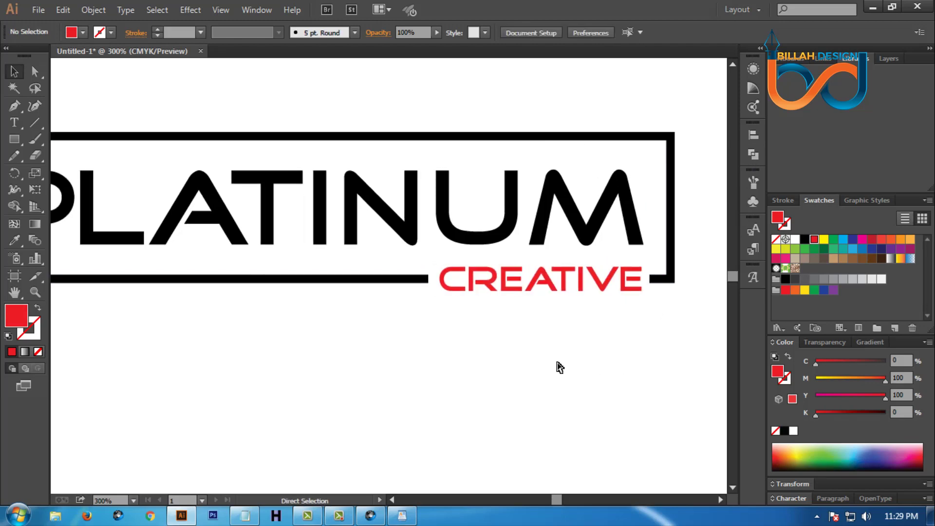
{"action": "key", "text": "ctrl+minus"}
{"action": "key", "text": "ctrl+minus"}
{"action": "left_click_drag", "start_coordinate": [476, 338], "coordinate": [522, 351]}
{"action": "left_click_drag", "start_coordinate": [372, 323], "coordinate": [596, 285]}
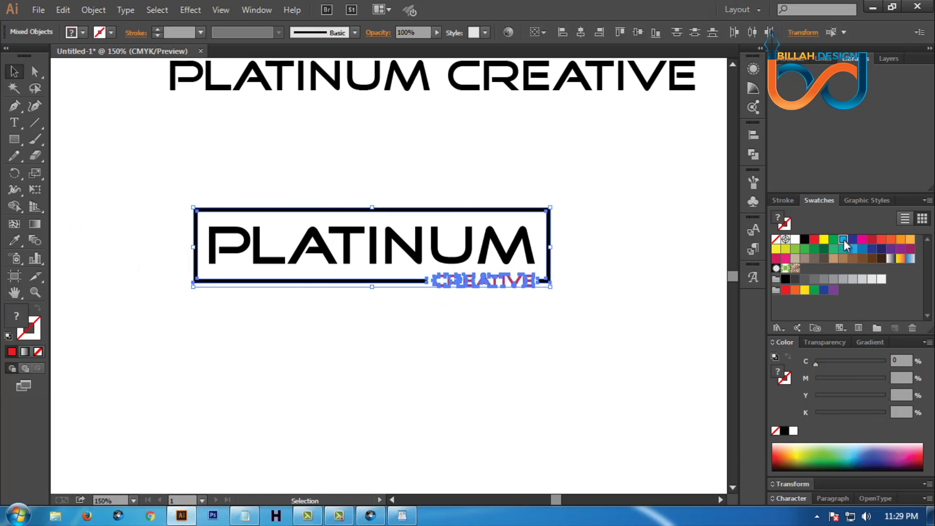
{"action": "left_click", "coordinate": [843, 241]}
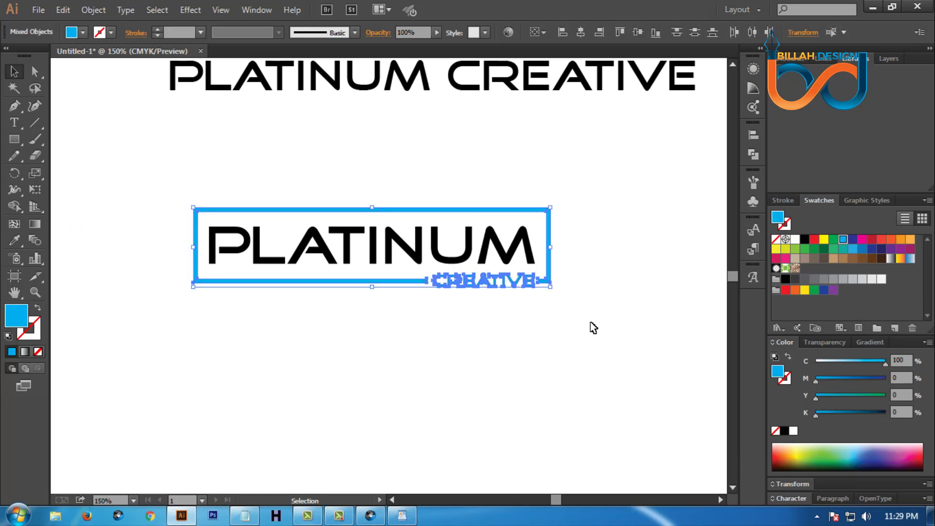
{"action": "left_click", "coordinate": [830, 379]}
{"action": "left_click", "coordinate": [544, 356]}
Fill the PLATINUM lettering with dark gray at 90% black
{"action": "left_click", "coordinate": [420, 263]}
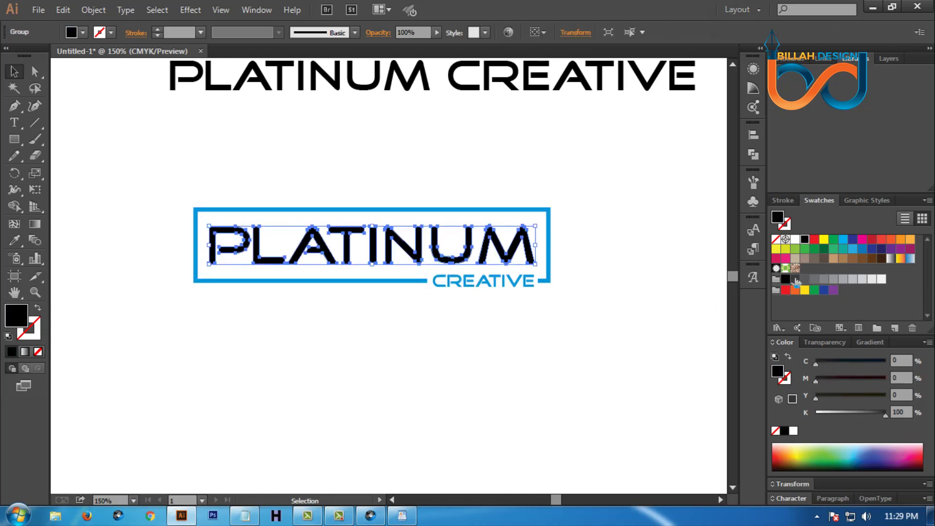
{"action": "left_click", "coordinate": [797, 282]}
{"action": "left_click", "coordinate": [167, 190]}
Group the frame, PLATINUM and CREATIVE into a single logo object
{"action": "left_click_drag", "start_coordinate": [167, 189], "coordinate": [565, 336]}
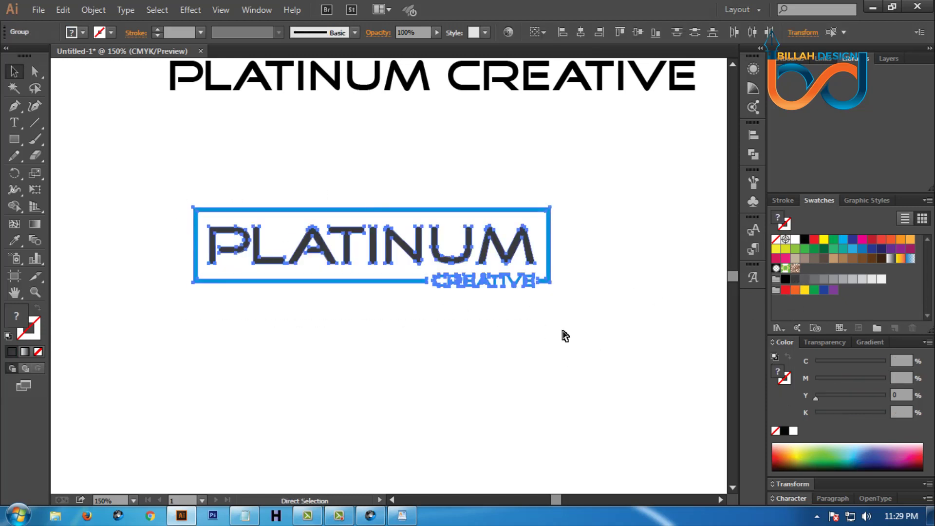
{"action": "left_click", "coordinate": [594, 383]}
{"action": "key", "text": "ctrl+minus"}
{"action": "key", "text": "ctrl+minus"}
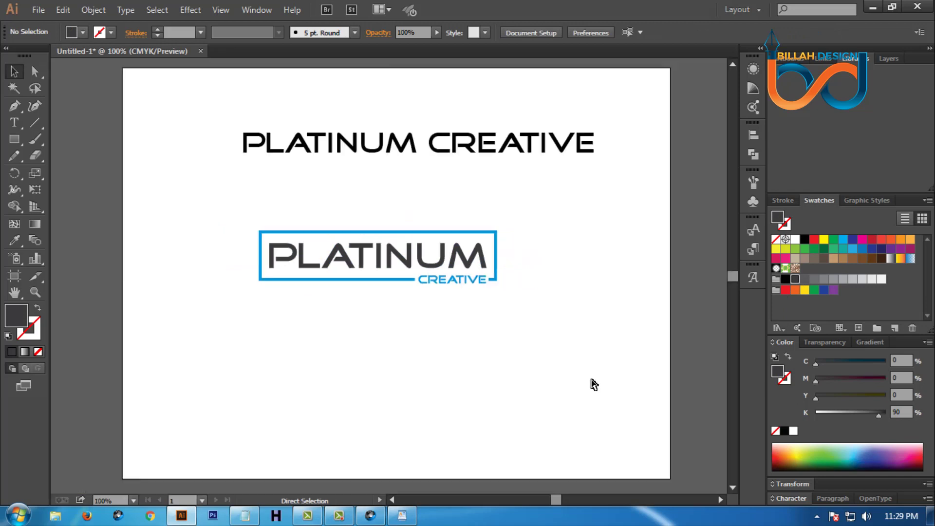
Enlarge the logo group proportionally by about a quarter and delete the original one-line PLATINUM CREATIVE text
{"action": "left_click_drag", "start_coordinate": [544, 331], "coordinate": [541, 334]}
{"action": "left_click_drag", "start_coordinate": [476, 193], "coordinate": [476, 181]}
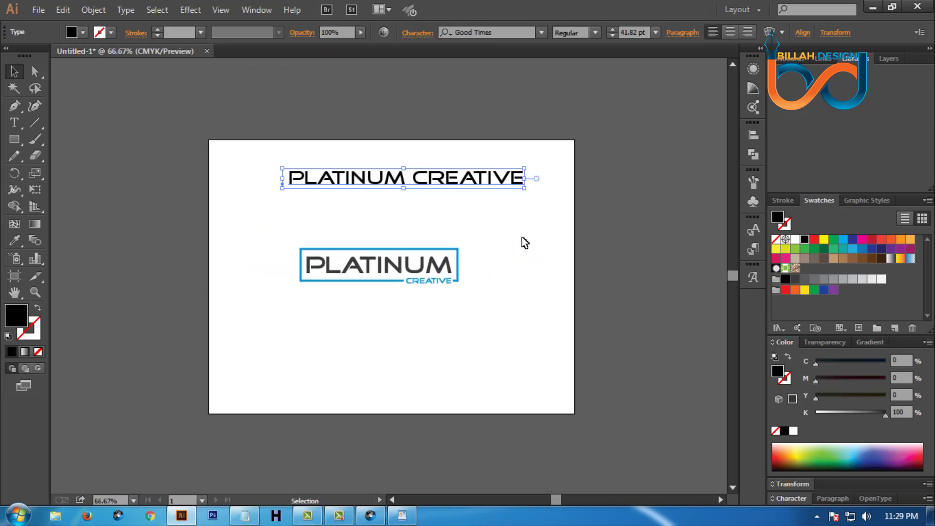
{"action": "left_click_drag", "start_coordinate": [525, 243], "coordinate": [480, 271]}
{"action": "left_click", "coordinate": [493, 261]}
{"action": "left_click", "coordinate": [465, 187]}
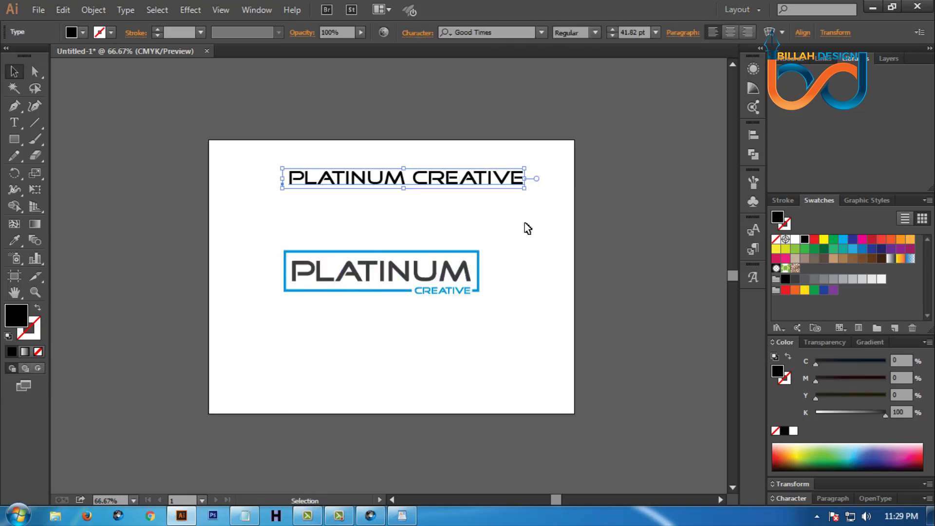
{"action": "key", "text": "Delete"}
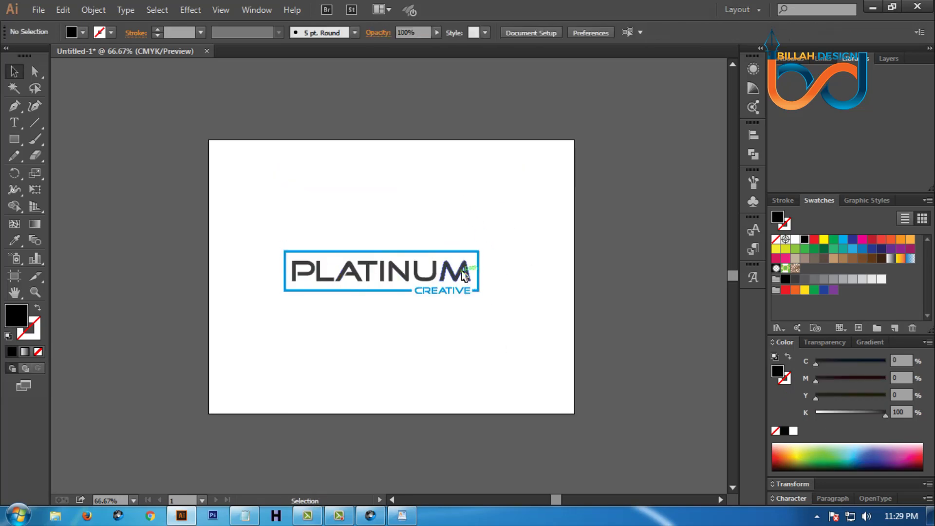
Align the logo group to the artboard, centering it horizontally and vertically
{"action": "left_click_drag", "start_coordinate": [433, 215], "coordinate": [502, 324]}
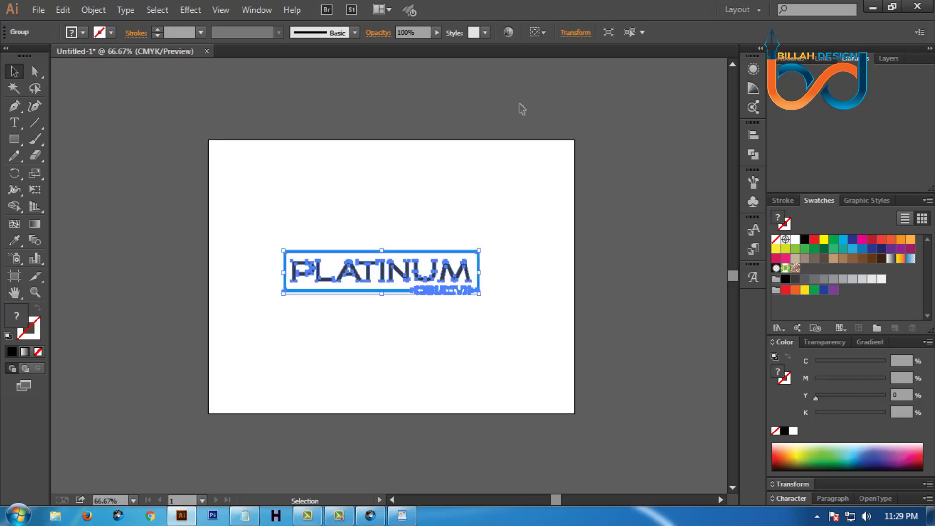
{"action": "left_click", "coordinate": [540, 29]}
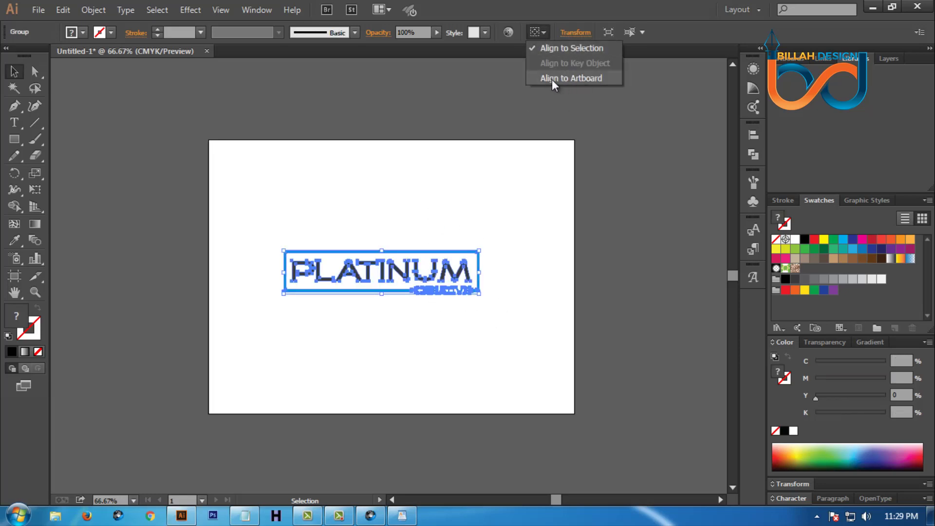
{"action": "left_click", "coordinate": [585, 81]}
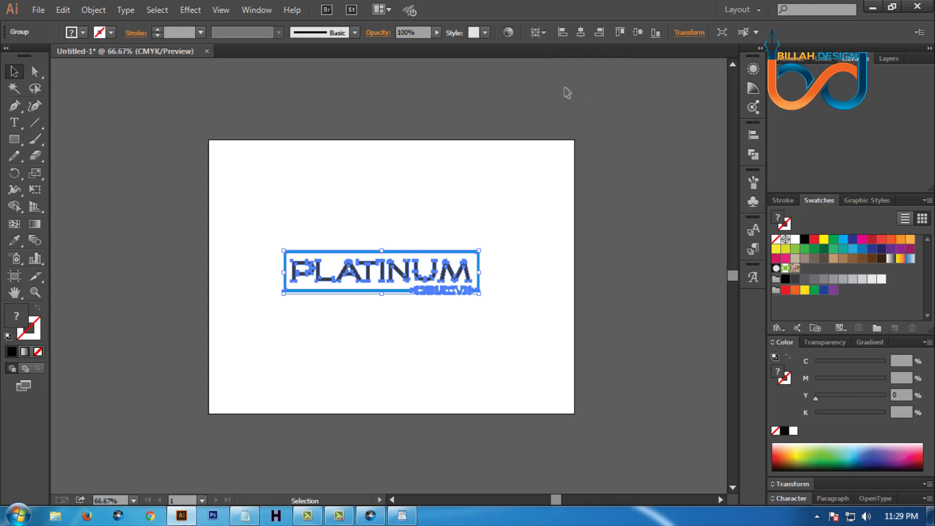
{"action": "left_click", "coordinate": [583, 30]}
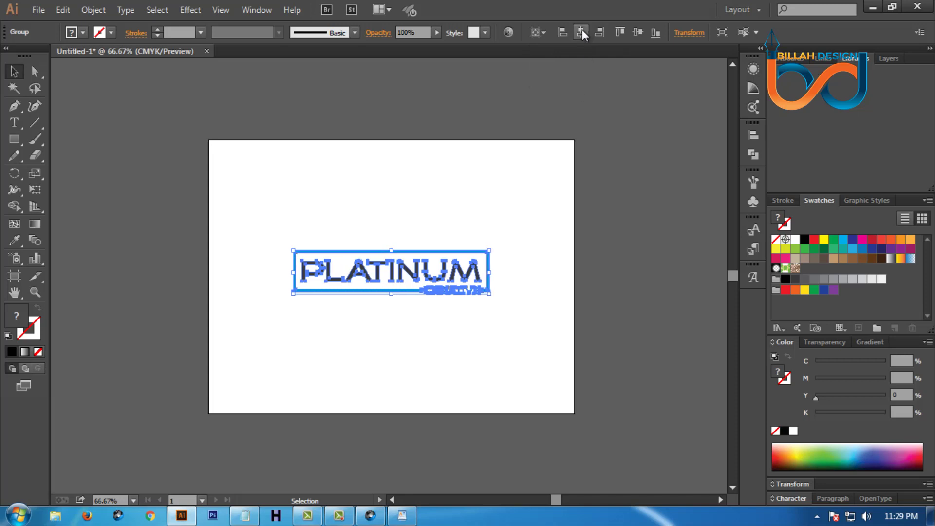
{"action": "left_click", "coordinate": [637, 33]}
{"action": "left_click", "coordinate": [538, 293]}
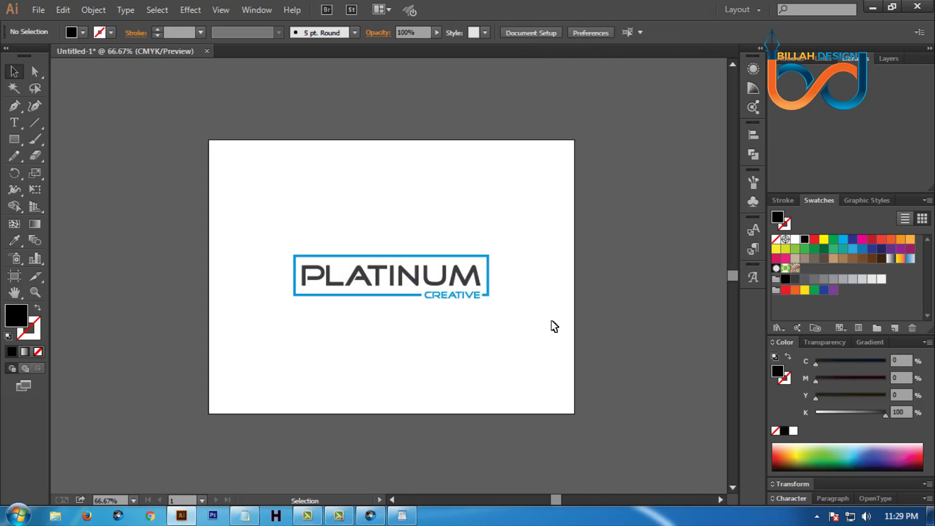
Start saving the document under a new name, choosing the Desktop as location and Platinum Creative as the file name
{"action": "left_click", "coordinate": [45, 11]}
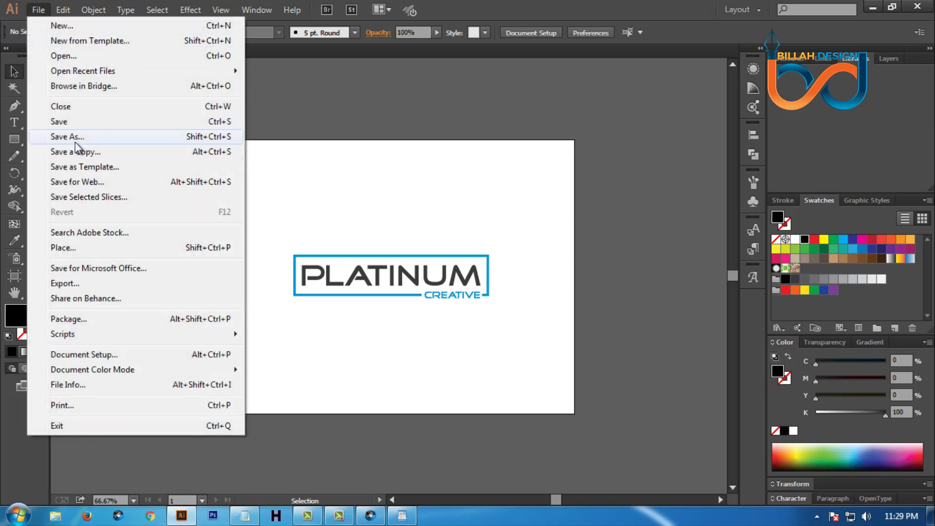
{"action": "left_click", "coordinate": [75, 138]}
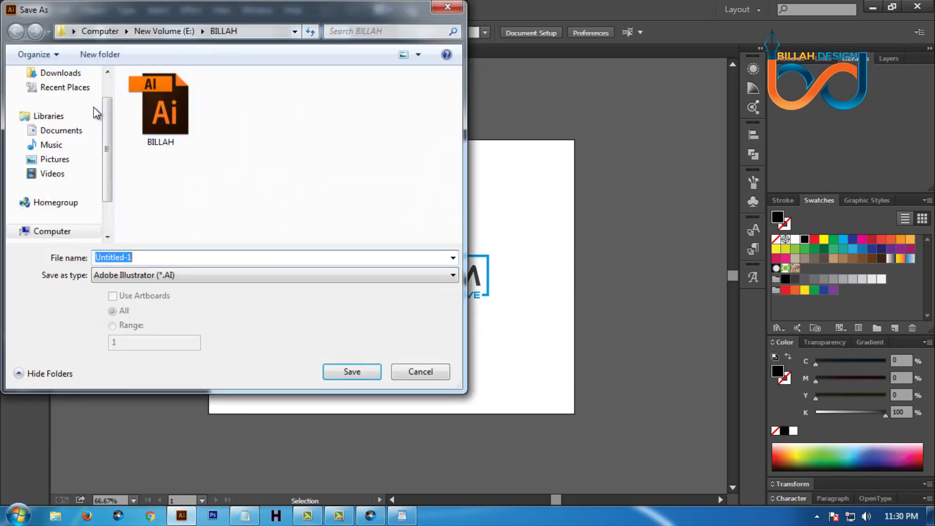
{"action": "left_click_drag", "start_coordinate": [108, 169], "coordinate": [109, 116]}
{"action": "left_click", "coordinate": [73, 97]}
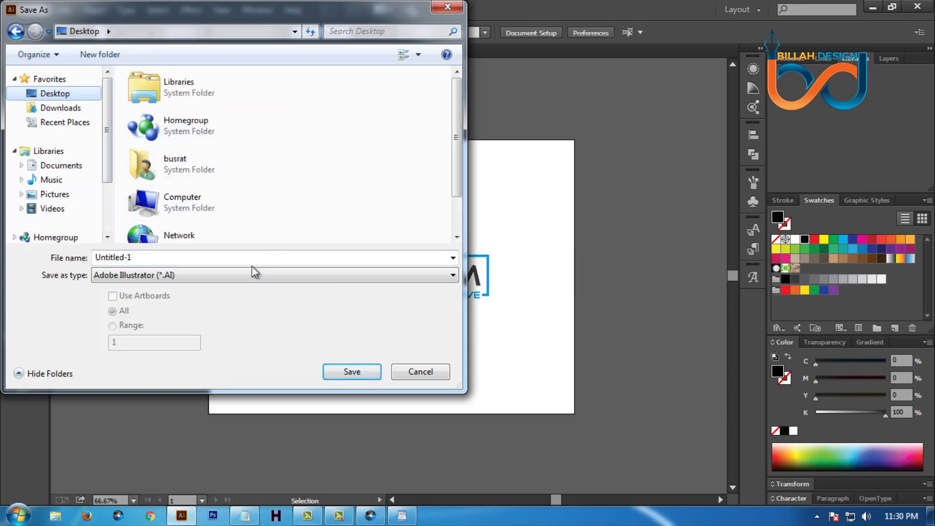
{"action": "right_click", "coordinate": [129, 259]}
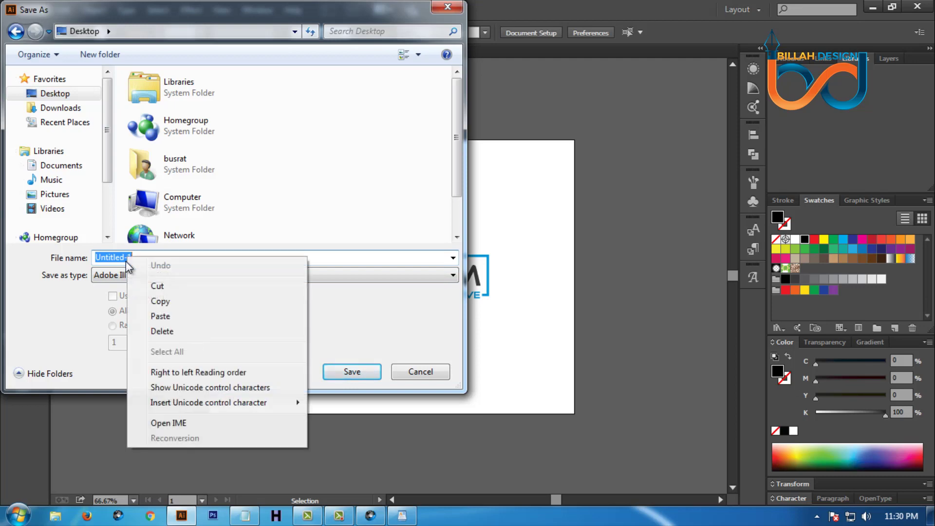
{"action": "left_click", "coordinate": [171, 317]}
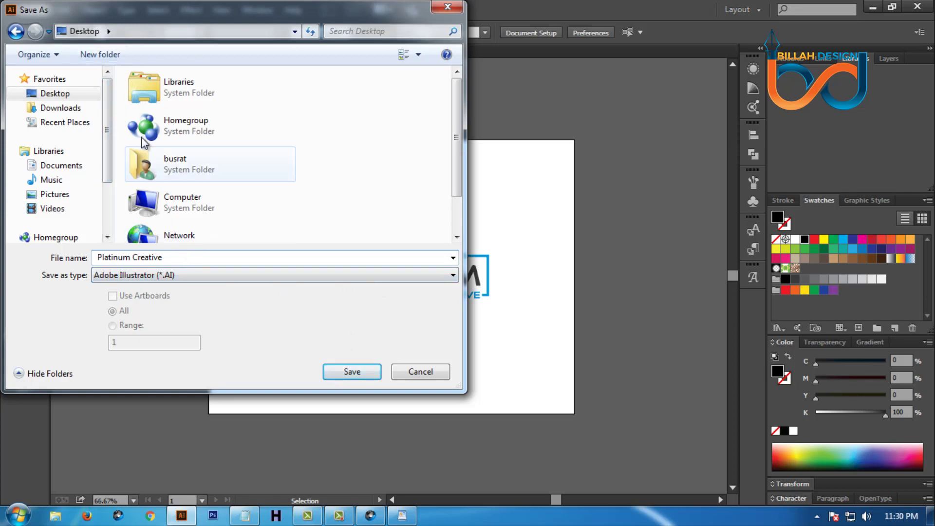
Create a new folder named Platinum Creative on the Desktop from the save dialog
{"action": "left_click", "coordinate": [112, 57]}
{"action": "left_click", "coordinate": [214, 220]}
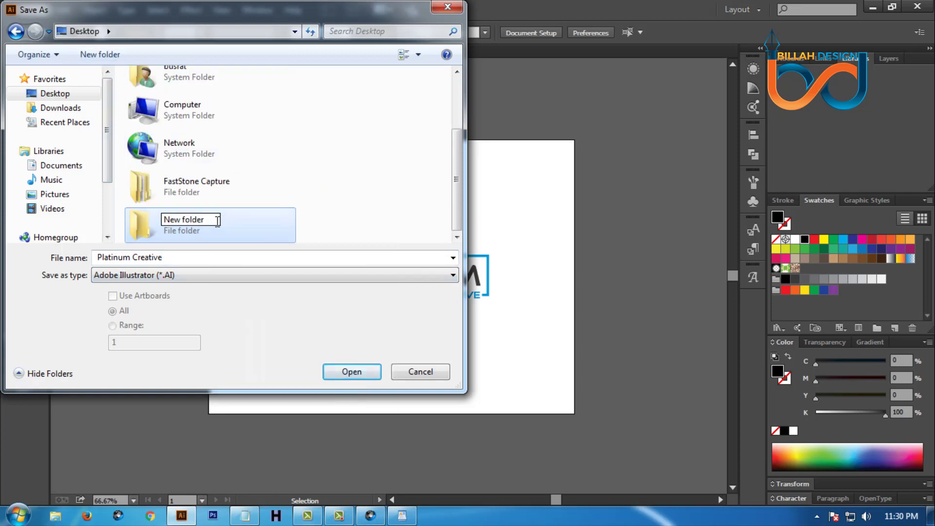
{"action": "key", "text": "ctrl+a"}
{"action": "right_click", "coordinate": [187, 217]}
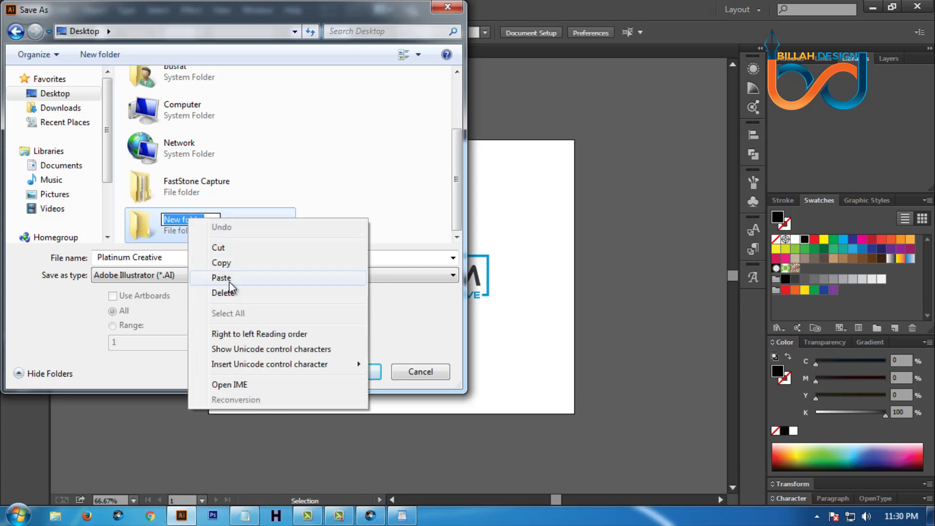
{"action": "left_click", "coordinate": [229, 278]}
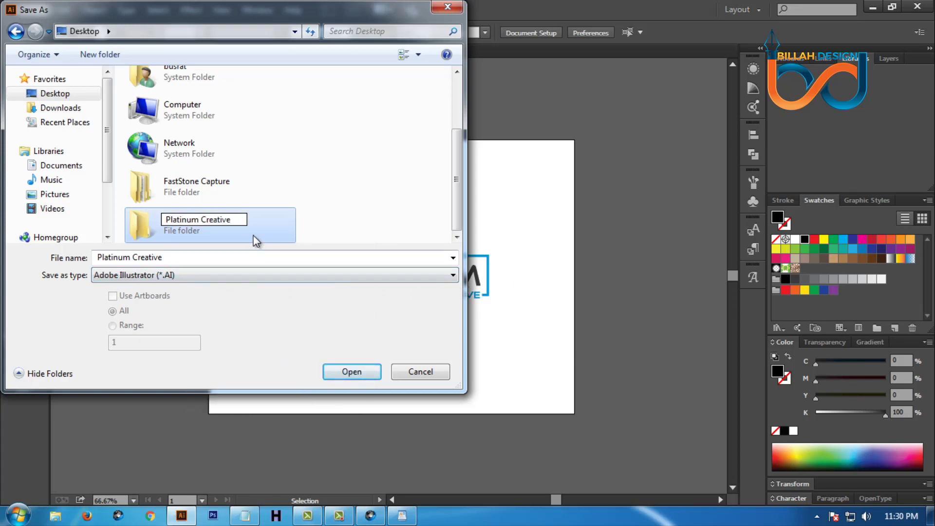
Save the document as an Adobe Illustrator file inside the Platinum Creative folder, accepting the Illustrator CC options
{"action": "left_click", "coordinate": [347, 373]}
{"action": "left_click", "coordinate": [347, 373]}
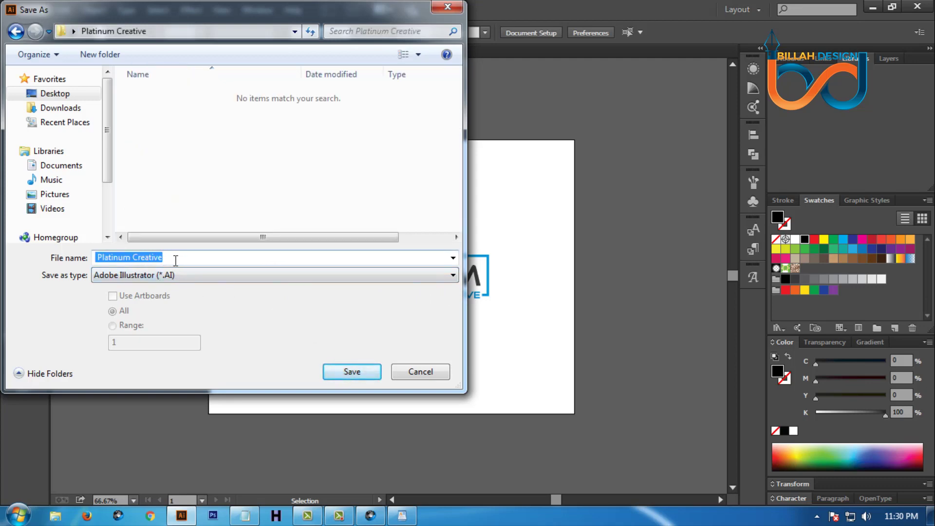
{"action": "left_click", "coordinate": [363, 373]}
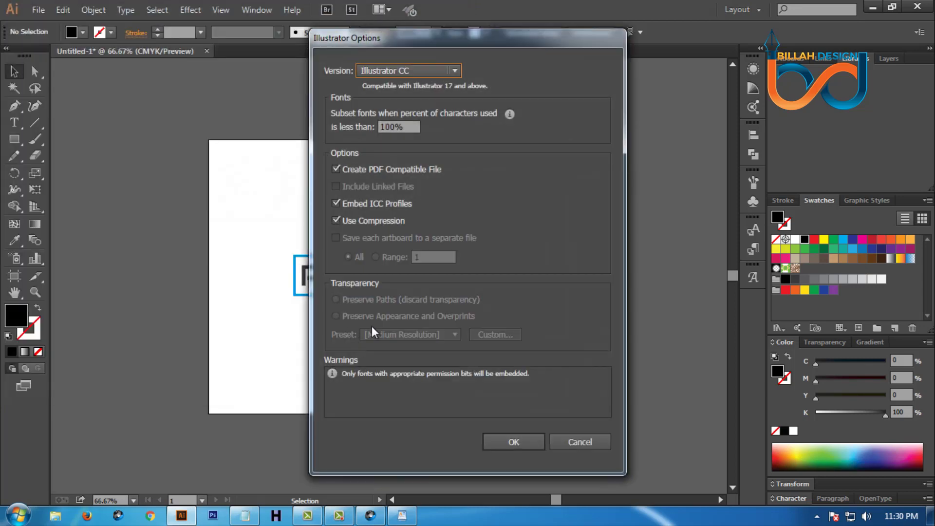
{"action": "left_click", "coordinate": [521, 441]}
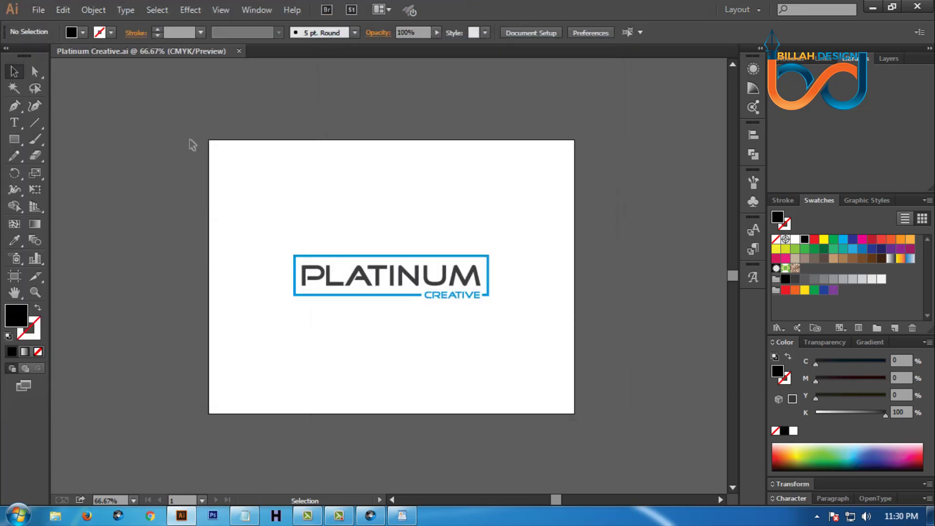
Set up a Save for Web export of the logo as a JPEG with Optimized off and Maximum quality
{"action": "left_click", "coordinate": [36, 10]}
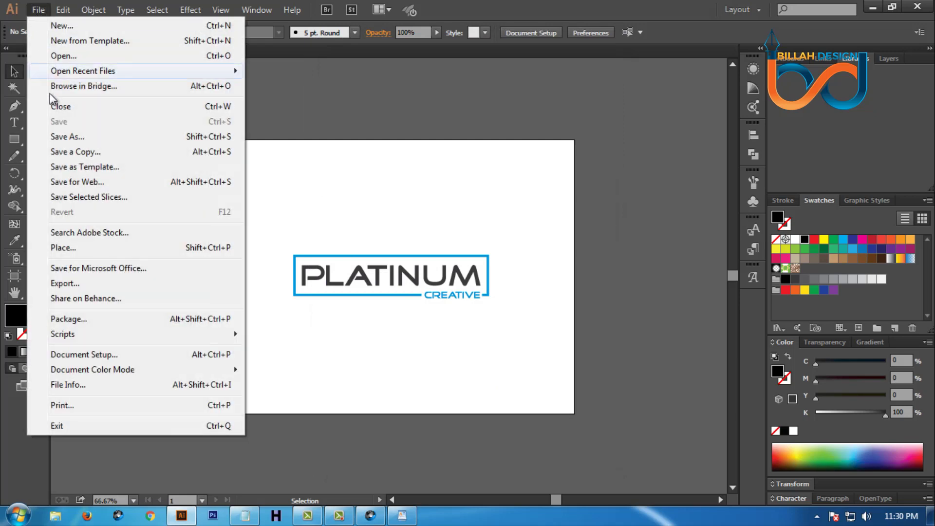
{"action": "left_click", "coordinate": [77, 182]}
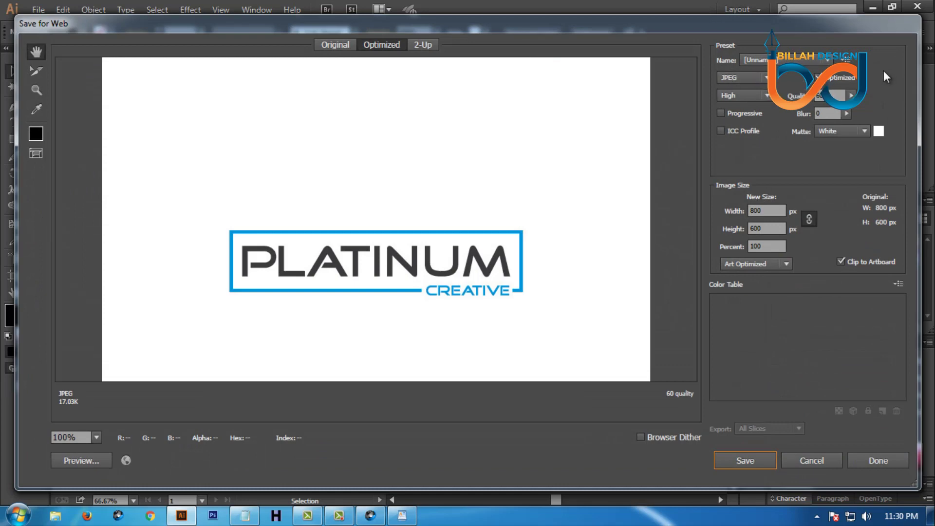
{"action": "left_click", "coordinate": [818, 77]}
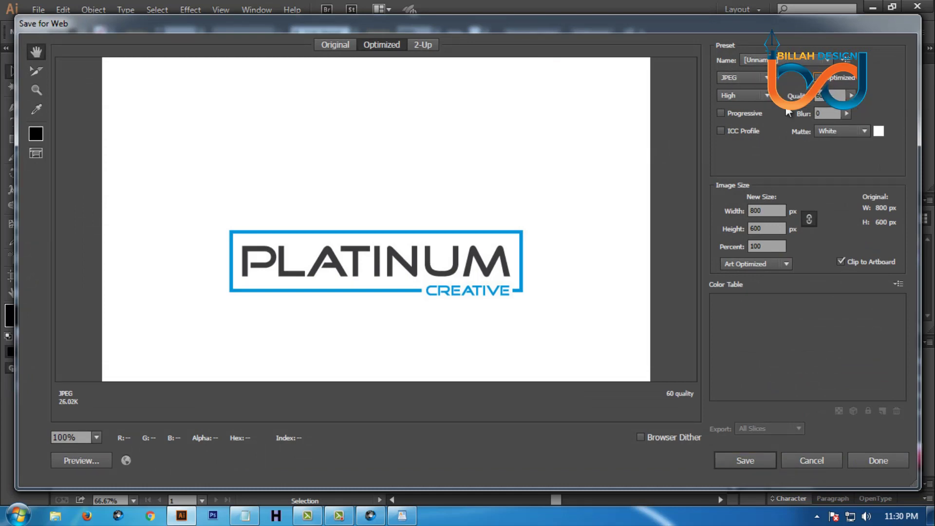
{"action": "left_click", "coordinate": [749, 95]}
{"action": "left_click", "coordinate": [756, 171]}
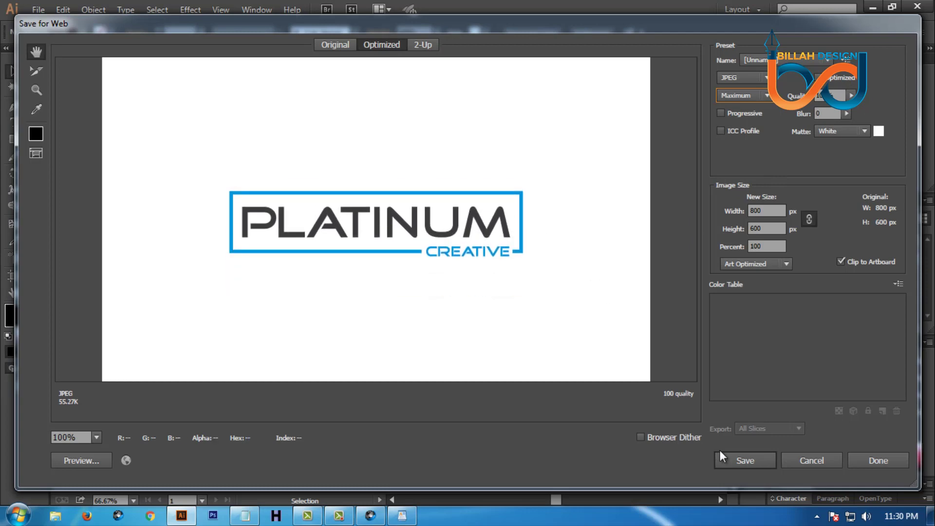
Save the web image as Platinum-Creative in the Platinum Creative folder on the Desktop
{"action": "left_click", "coordinate": [745, 461]}
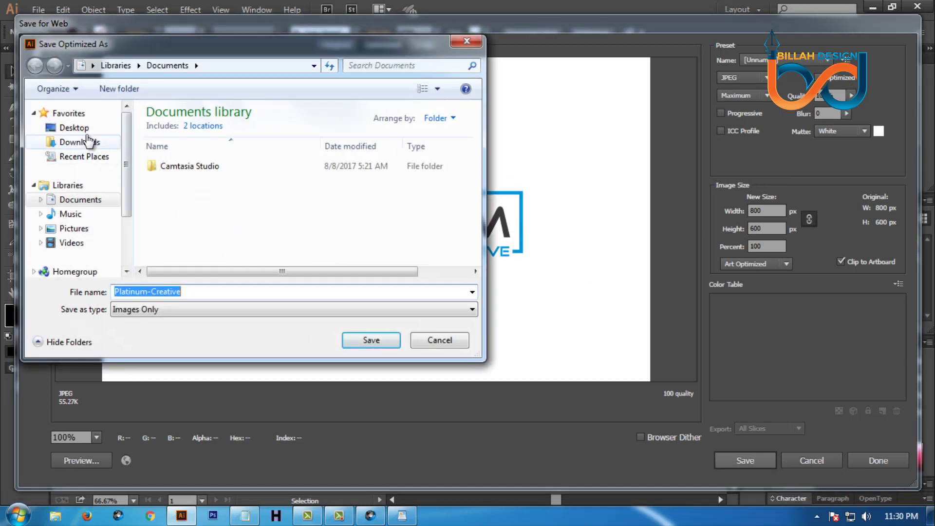
{"action": "left_click", "coordinate": [74, 128]}
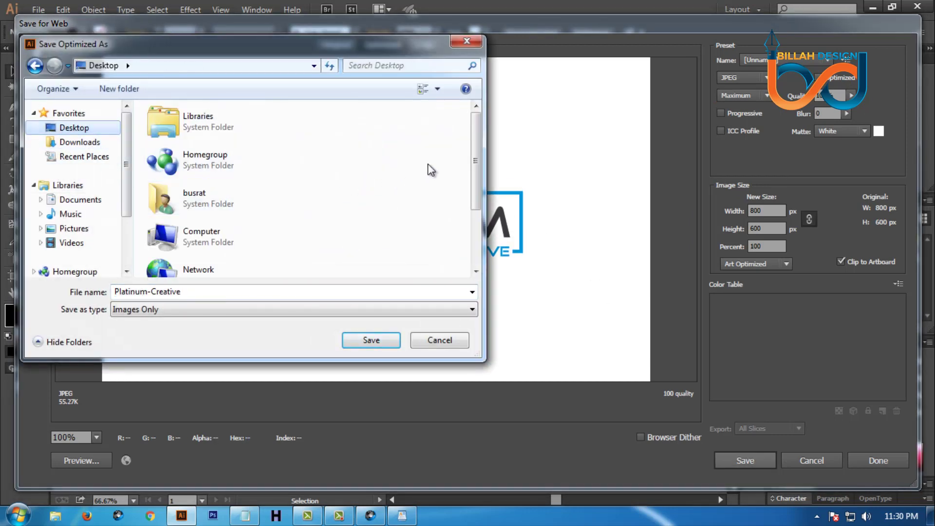
{"action": "left_click_drag", "start_coordinate": [475, 145], "coordinate": [475, 207]}
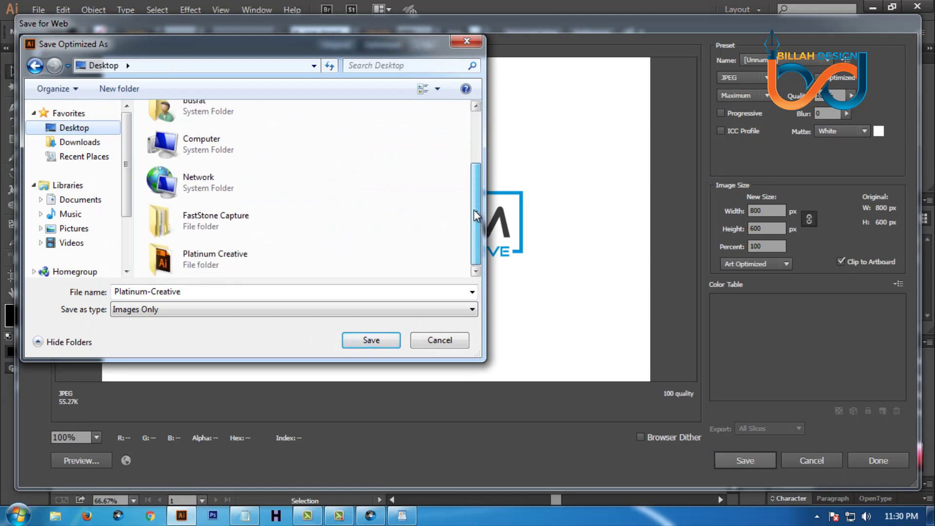
{"action": "double_click", "coordinate": [201, 256]}
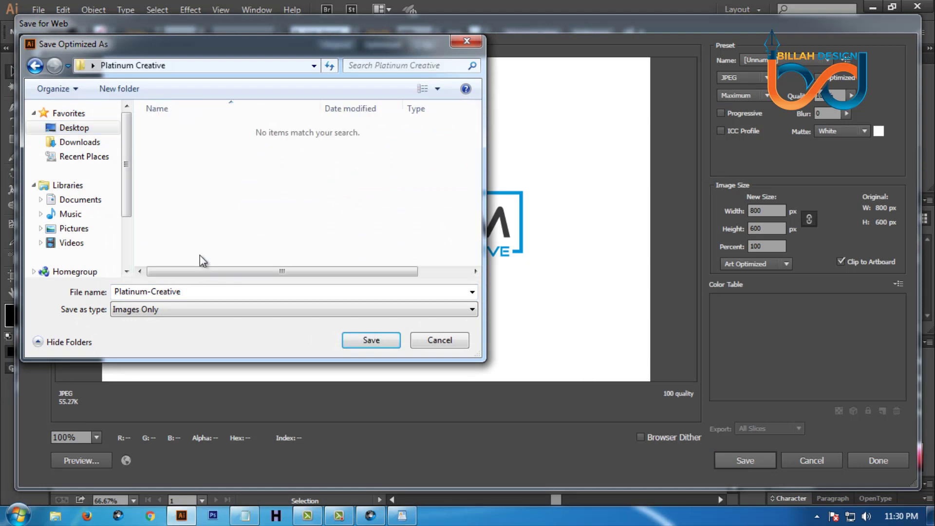
{"action": "left_click", "coordinate": [369, 340]}
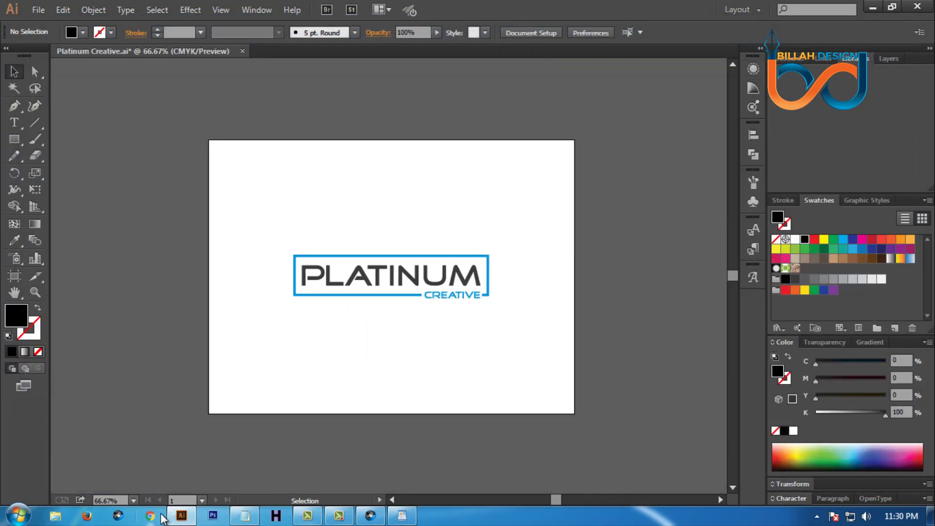
Switch to the Cyberfox browser and start uploading an entry to the Design a Logo contest
{"action": "left_click", "coordinate": [371, 516]}
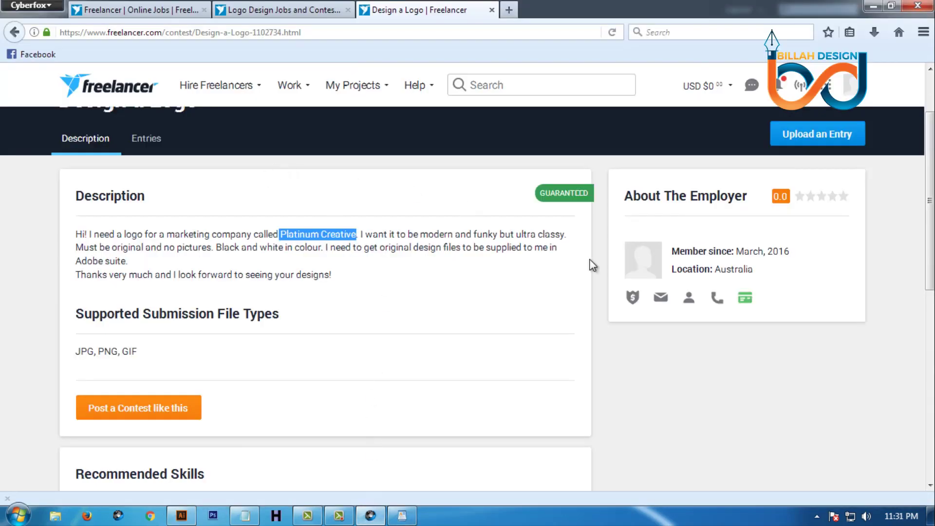
{"action": "scroll", "coordinate": [589, 253], "scroll_direction": "up", "scroll_amount": 2}
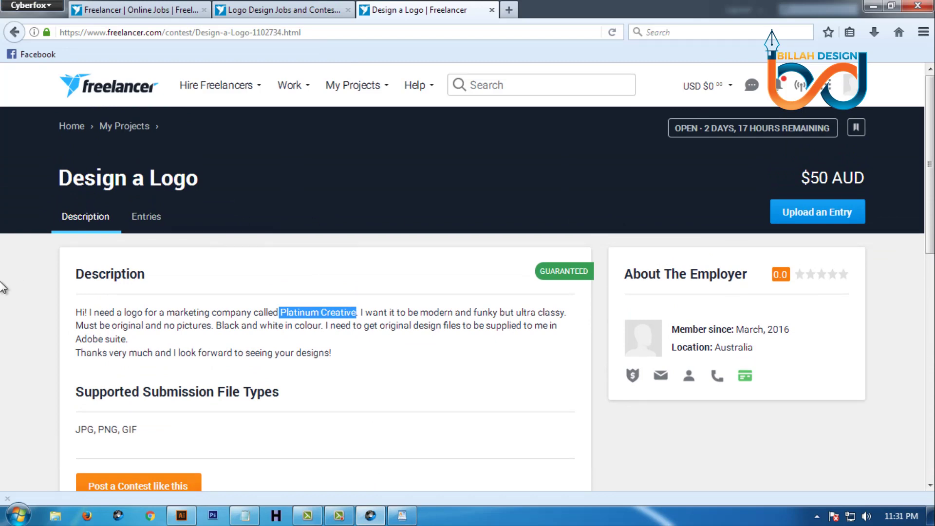
{"action": "left_click", "coordinate": [819, 215]}
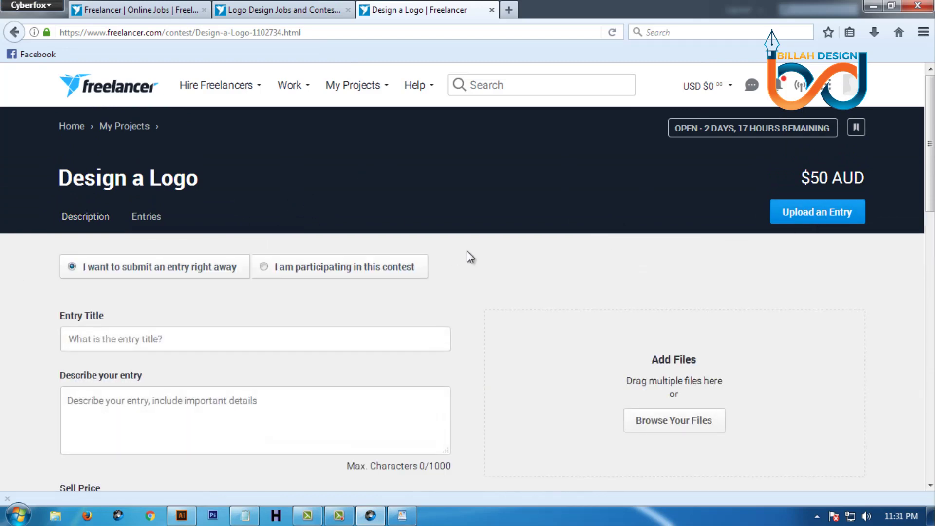
Add the Platinum-Creative JPEG from the Platinum Creative folder on the Desktop to the contest entry
{"action": "scroll", "coordinate": [478, 245], "scroll_direction": "down", "scroll_amount": 3}
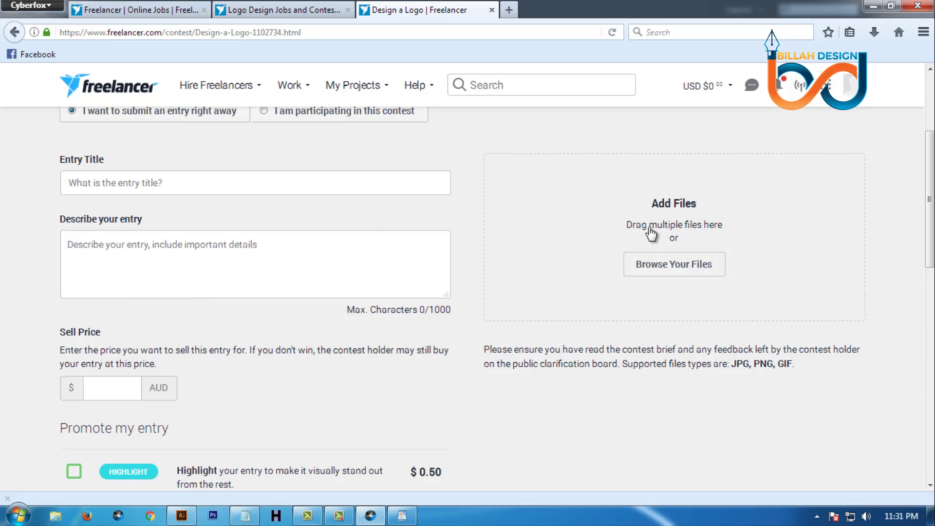
{"action": "scroll", "coordinate": [651, 233], "scroll_direction": "down", "scroll_amount": 3}
{"action": "scroll", "coordinate": [651, 234], "scroll_direction": "up", "scroll_amount": 5}
{"action": "left_click", "coordinate": [687, 350]}
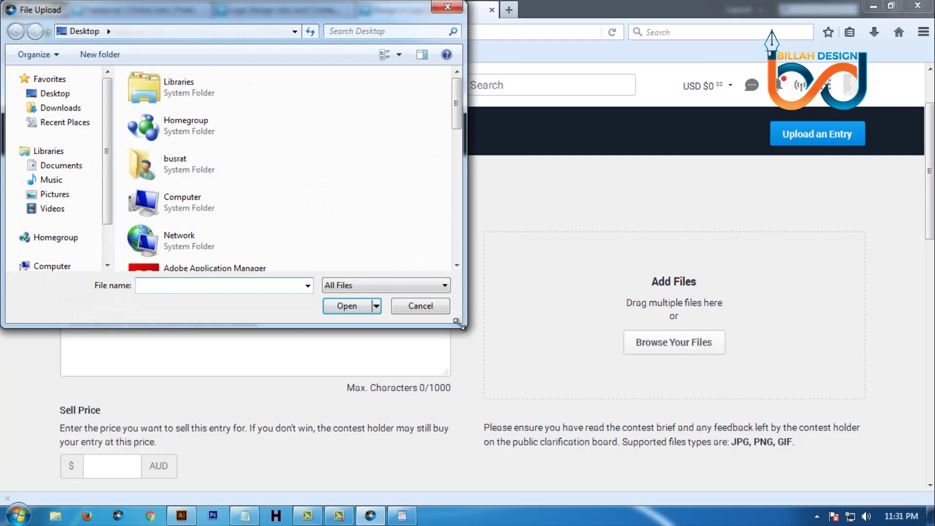
{"action": "left_click_drag", "start_coordinate": [472, 330], "coordinate": [572, 383]}
{"action": "left_click_drag", "start_coordinate": [581, 388], "coordinate": [582, 390]}
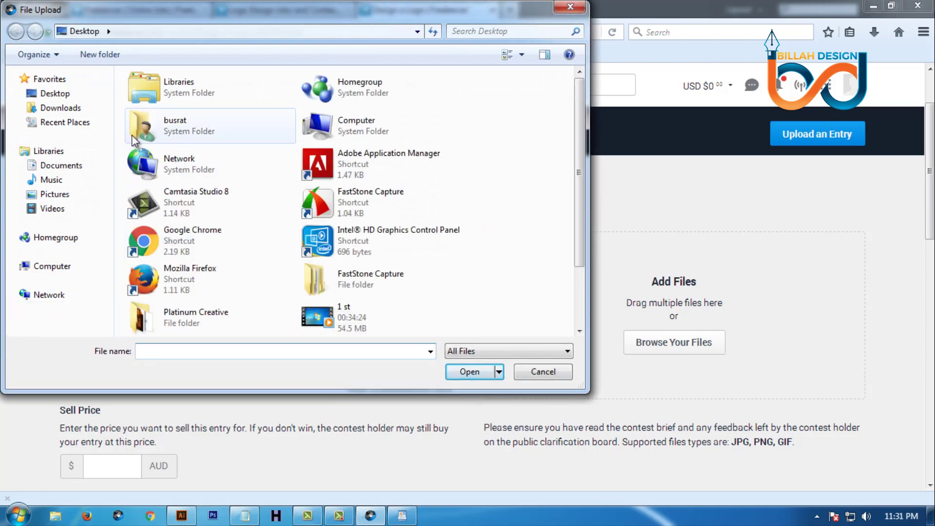
{"action": "left_click", "coordinate": [55, 94]}
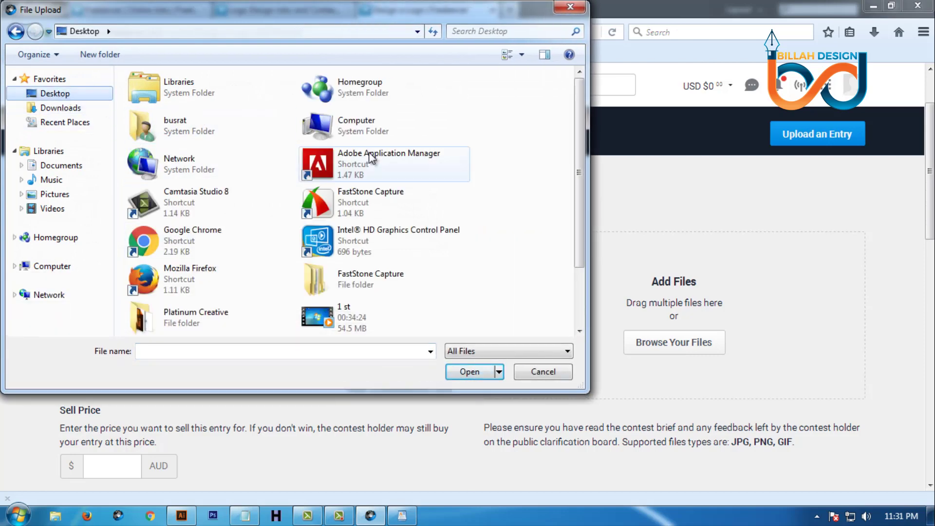
{"action": "double_click", "coordinate": [187, 315]}
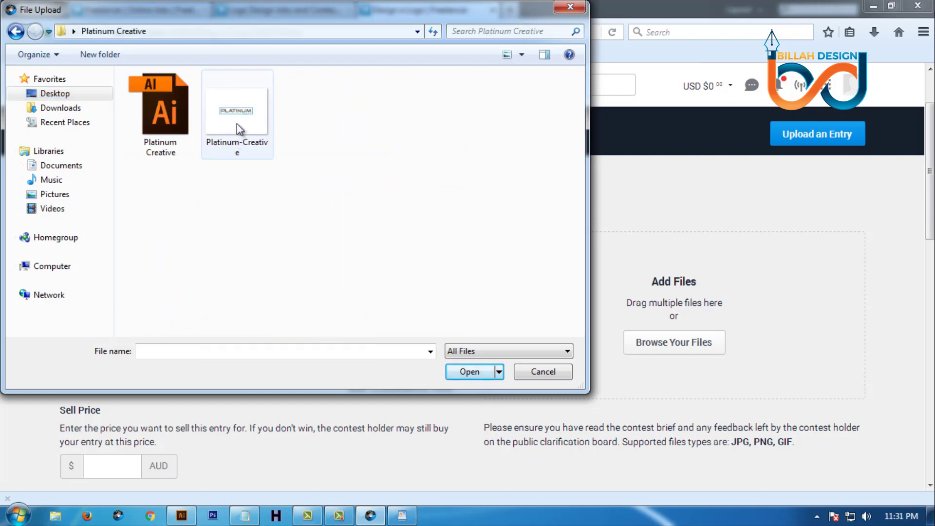
{"action": "double_click", "coordinate": [237, 125]}
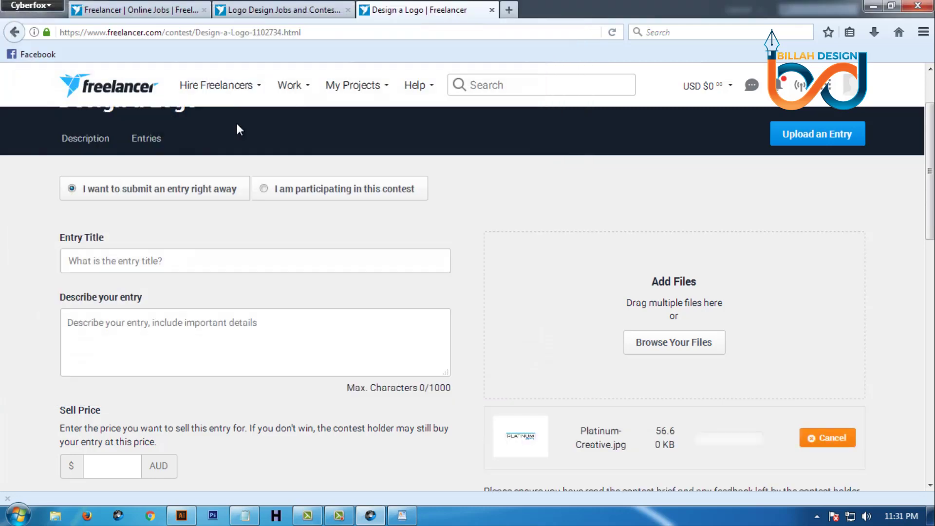
{"action": "scroll", "coordinate": [582, 329], "scroll_direction": "down", "scroll_amount": 1}
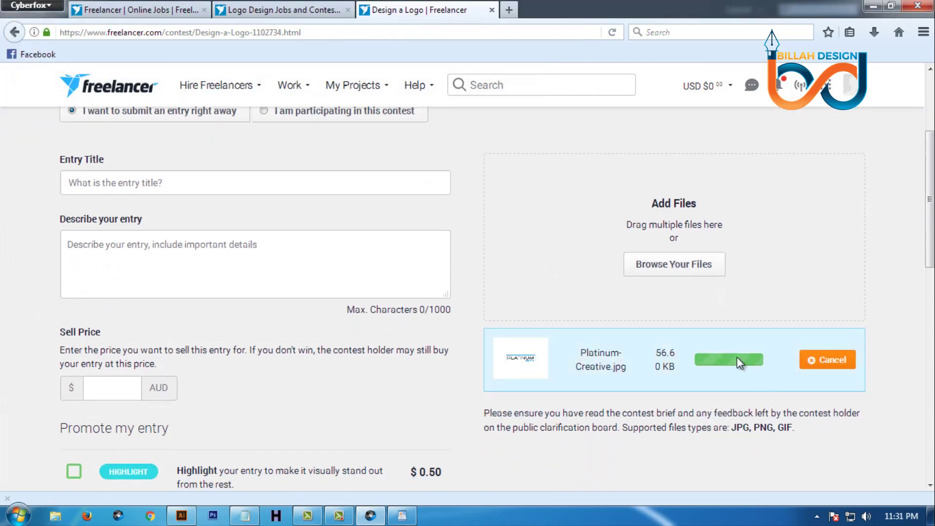
{"action": "left_click", "coordinate": [809, 363]}
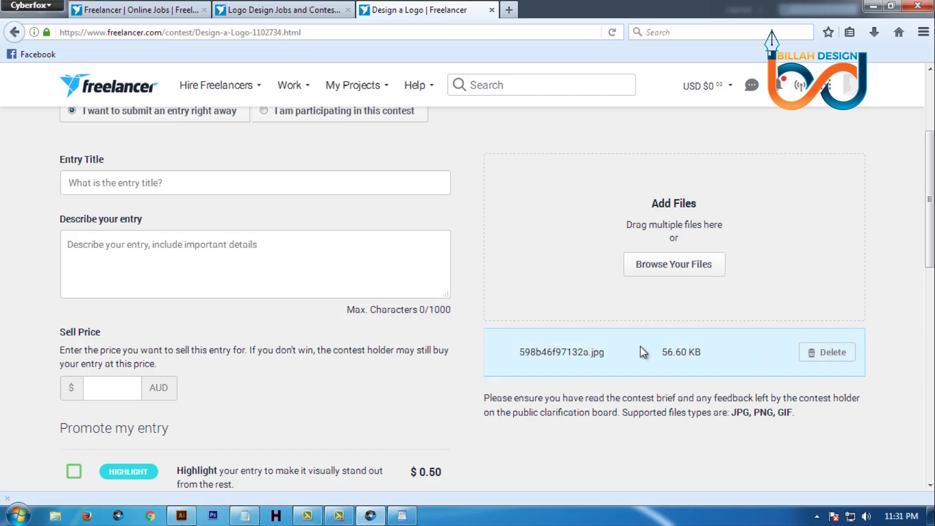
Review the entry form's fields and set the sell price to 30 AUD
{"action": "scroll", "coordinate": [628, 340], "scroll_direction": "down", "scroll_amount": 6}
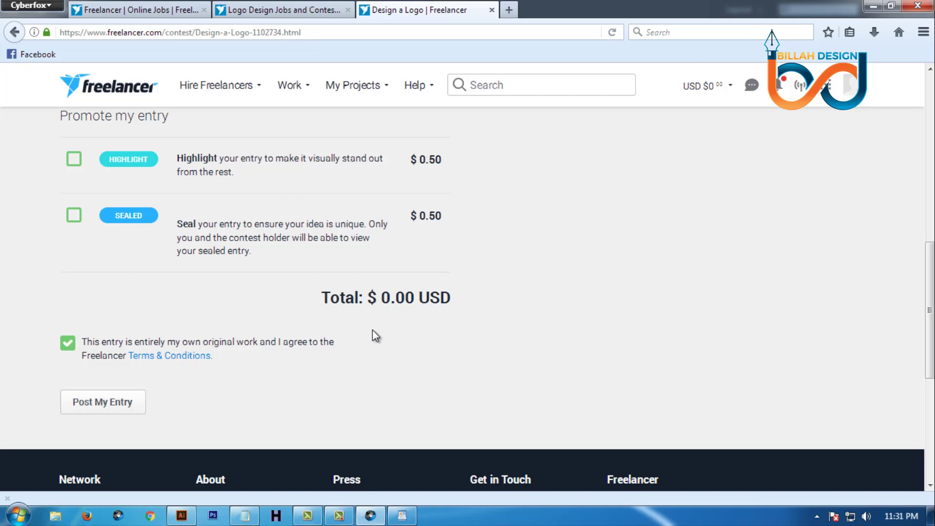
{"action": "scroll", "coordinate": [376, 335], "scroll_direction": "up", "scroll_amount": 3}
{"action": "scroll", "coordinate": [375, 336], "scroll_direction": "up", "scroll_amount": 6}
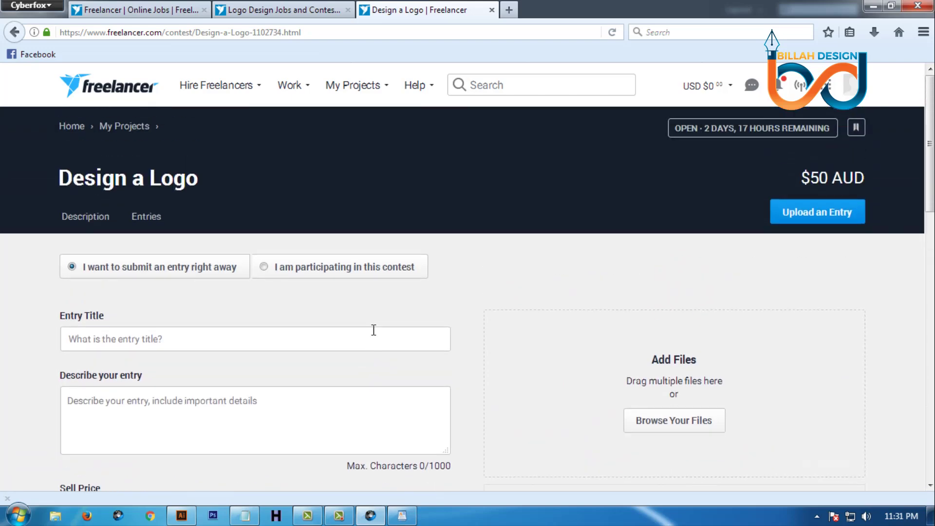
{"action": "scroll", "coordinate": [373, 330], "scroll_direction": "down", "scroll_amount": 3}
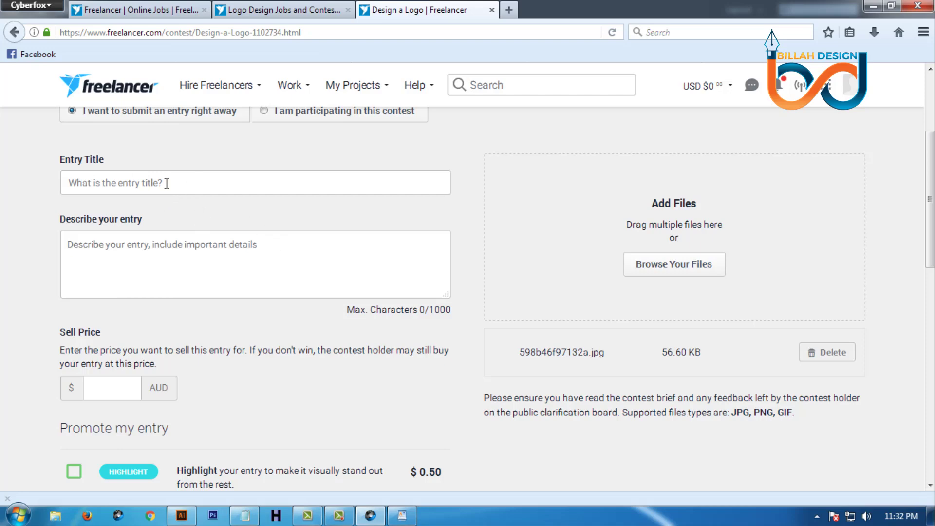
{"action": "scroll", "coordinate": [182, 245], "scroll_direction": "down", "scroll_amount": 3}
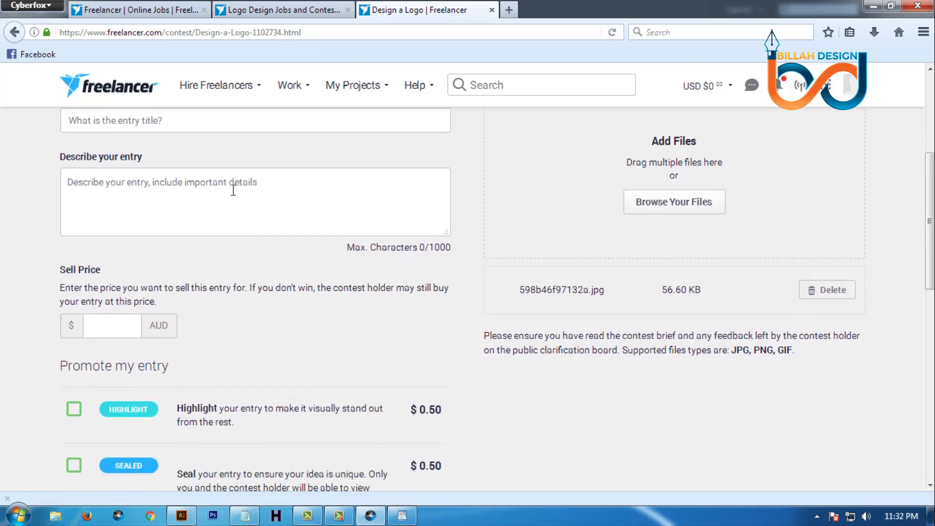
{"action": "scroll", "coordinate": [270, 213], "scroll_direction": "up", "scroll_amount": 5}
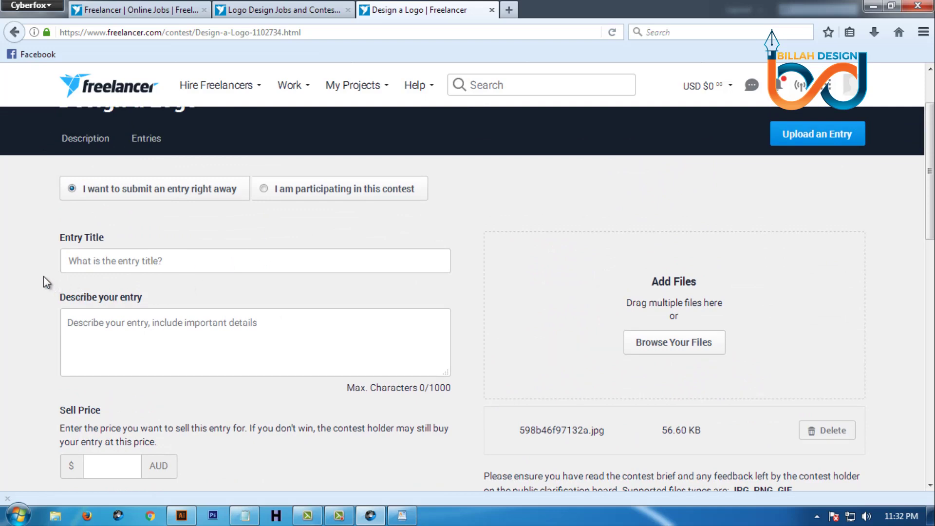
{"action": "scroll", "coordinate": [43, 277], "scroll_direction": "down", "scroll_amount": 8}
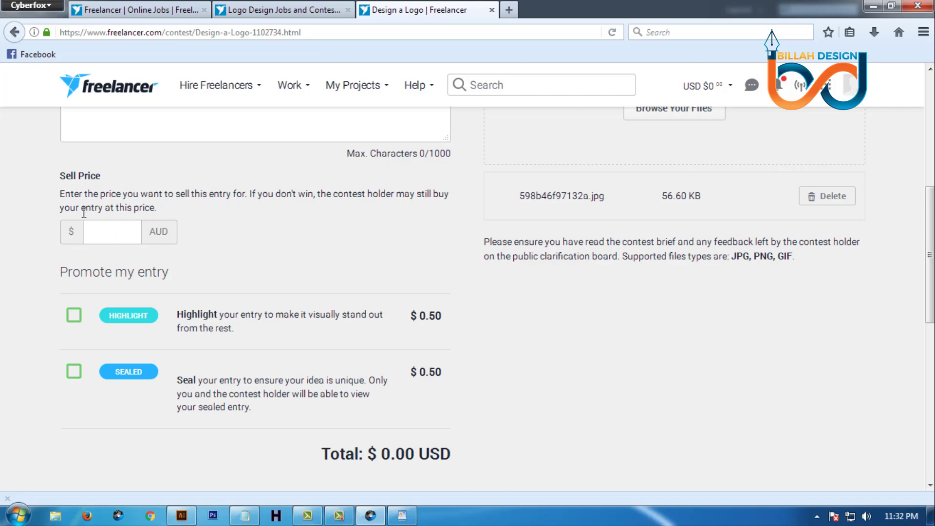
{"action": "left_click", "coordinate": [106, 232]}
{"action": "type", "text": "30"}
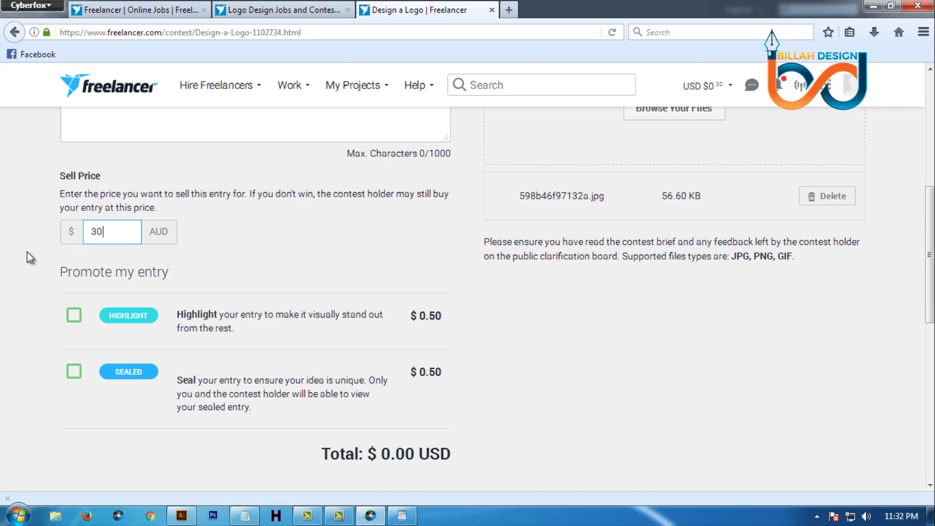
Post the contest entry without the Highlight or Sealed upgrades and close the submission message
{"action": "scroll", "coordinate": [27, 251], "scroll_direction": "down", "scroll_amount": 1}
{"action": "scroll", "coordinate": [27, 252], "scroll_direction": "down", "scroll_amount": 1}
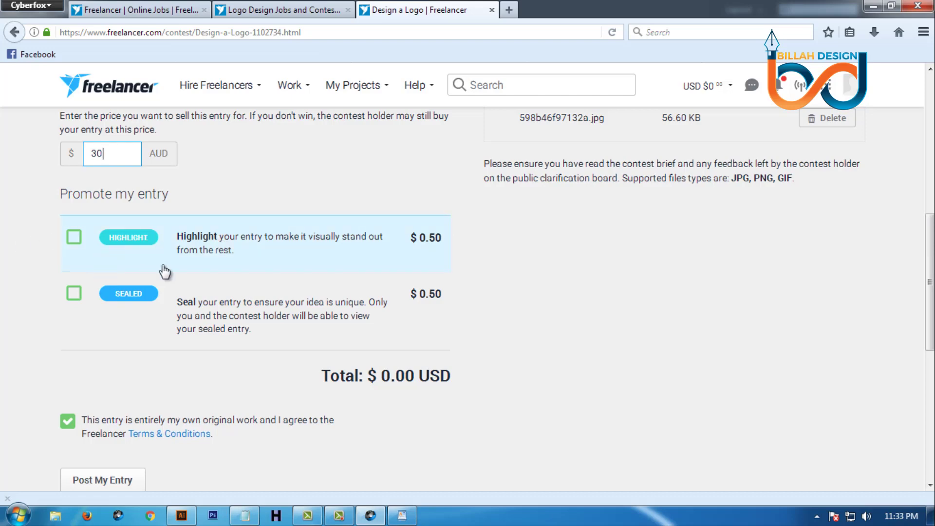
{"action": "scroll", "coordinate": [67, 275], "scroll_direction": "up", "scroll_amount": 5}
{"action": "scroll", "coordinate": [66, 271], "scroll_direction": "up", "scroll_amount": 2}
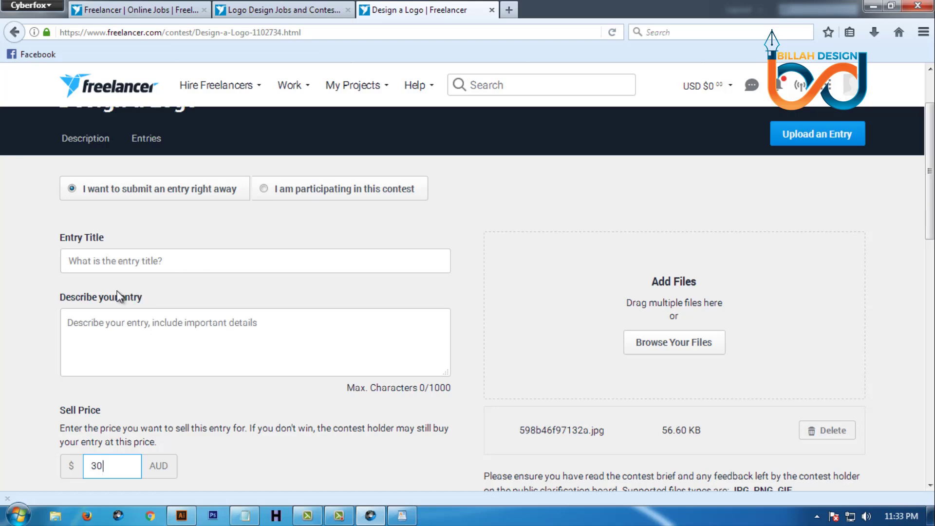
{"action": "scroll", "coordinate": [122, 296], "scroll_direction": "down", "scroll_amount": 2}
{"action": "scroll", "coordinate": [214, 268], "scroll_direction": "down", "scroll_amount": 7}
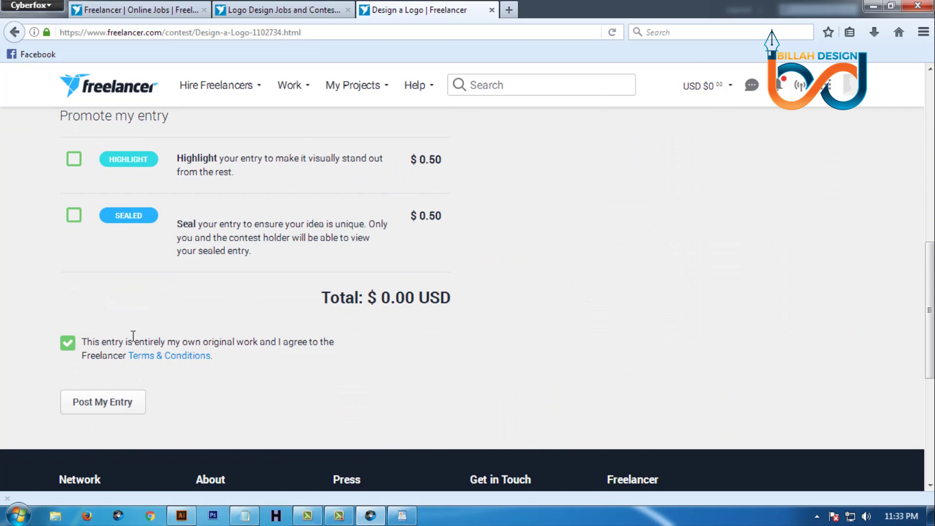
{"action": "left_click", "coordinate": [108, 402]}
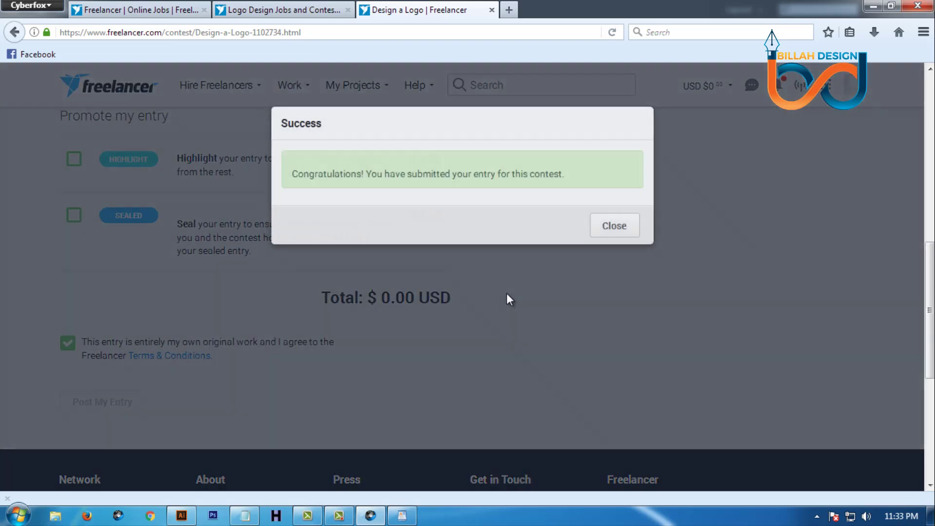
{"action": "left_click", "coordinate": [620, 229]}
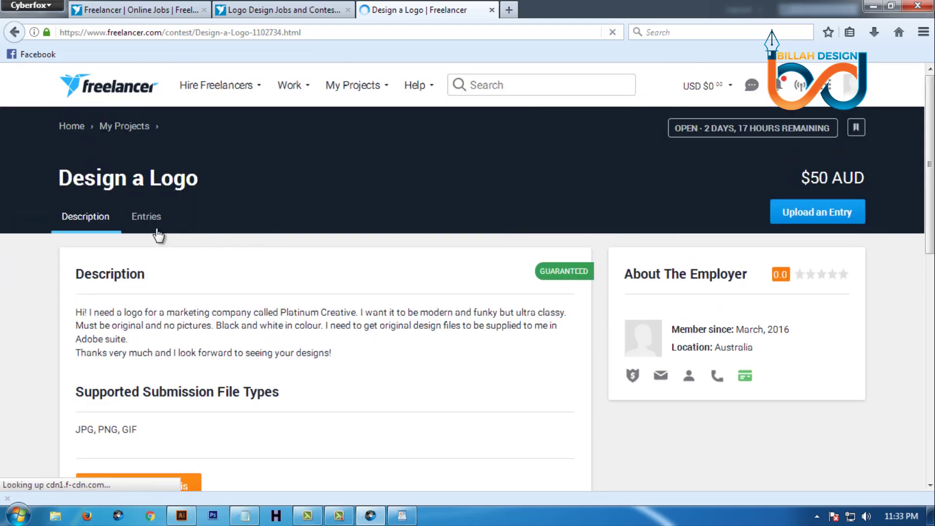
Open the contest's entries list and look over the newly submitted Platinum Creative logo beside the other designs
{"action": "left_click", "coordinate": [151, 217]}
{"action": "scroll", "coordinate": [41, 261], "scroll_direction": "down", "scroll_amount": 3}
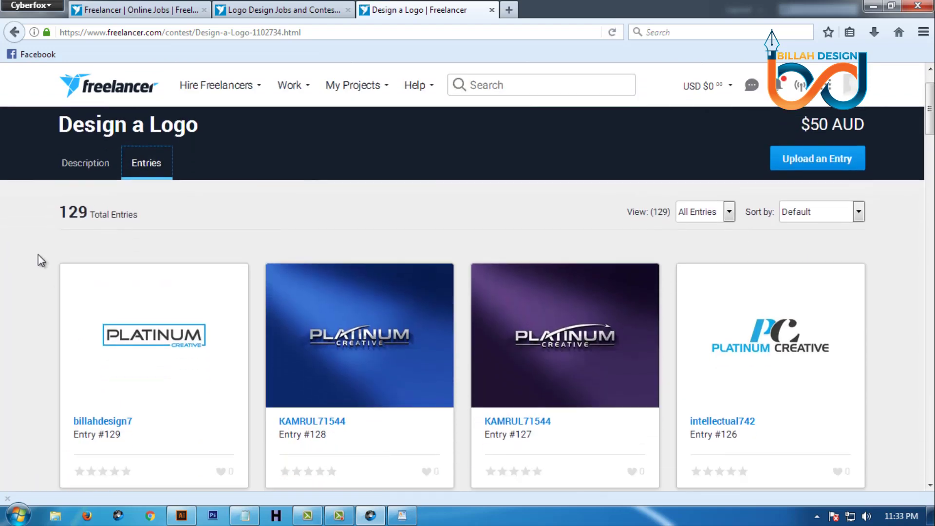
{"action": "mouse_move", "coordinate": [152, 285]}
{"action": "scroll", "coordinate": [62, 317], "scroll_direction": "down", "scroll_amount": 3}
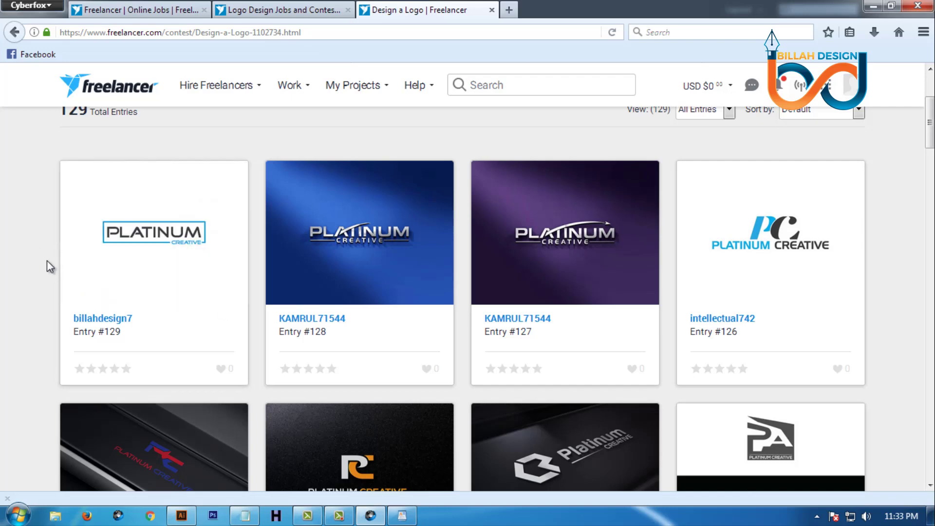
{"action": "scroll", "coordinate": [46, 261], "scroll_direction": "up", "scroll_amount": 5}
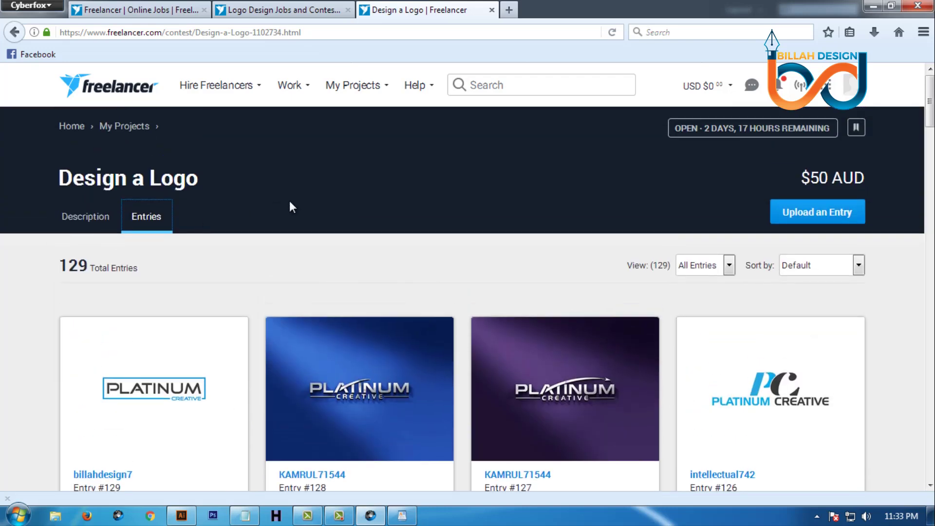
{"action": "scroll", "coordinate": [42, 292], "scroll_direction": "down", "scroll_amount": 3}
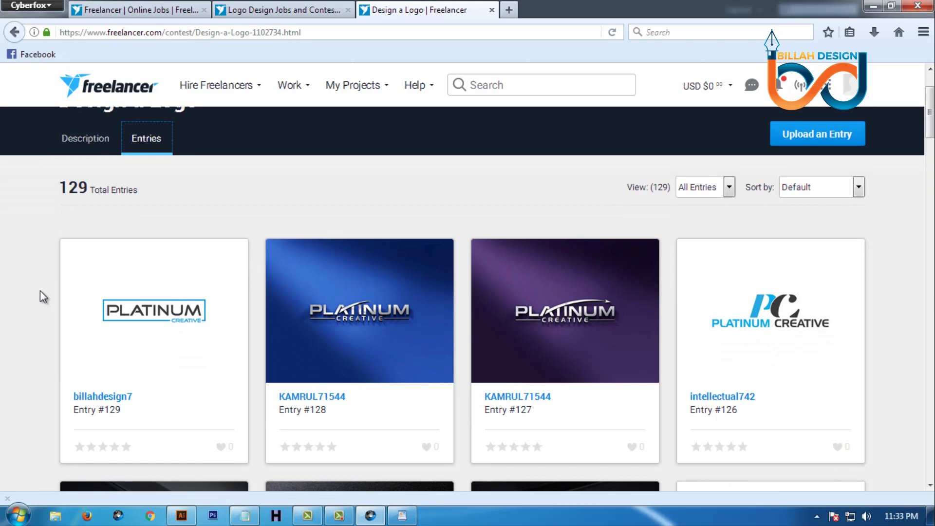
{"action": "scroll", "coordinate": [40, 288], "scroll_direction": "down", "scroll_amount": 3}
{"action": "scroll", "coordinate": [43, 284], "scroll_direction": "up", "scroll_amount": 6}
{"action": "mouse_move", "coordinate": [180, 401]}
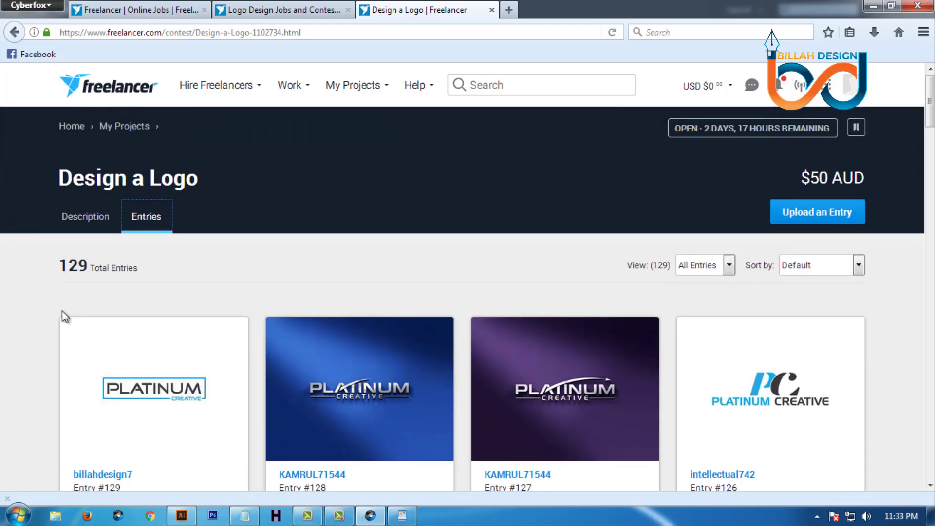
Check the entry view filter options, leave them unchanged and browse the competing logo designs
{"action": "left_click", "coordinate": [715, 266]}
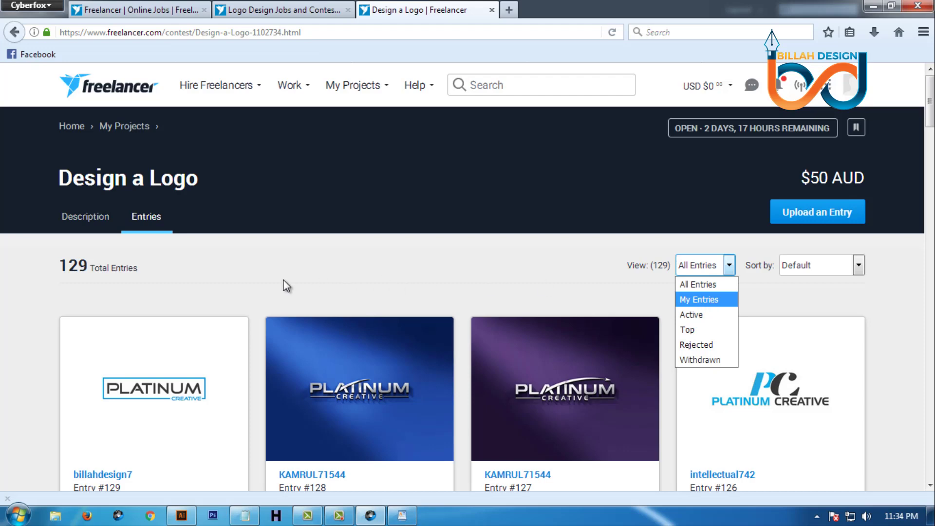
{"action": "left_click", "coordinate": [505, 277]}
{"action": "scroll", "coordinate": [3, 285], "scroll_direction": "down", "scroll_amount": 10}
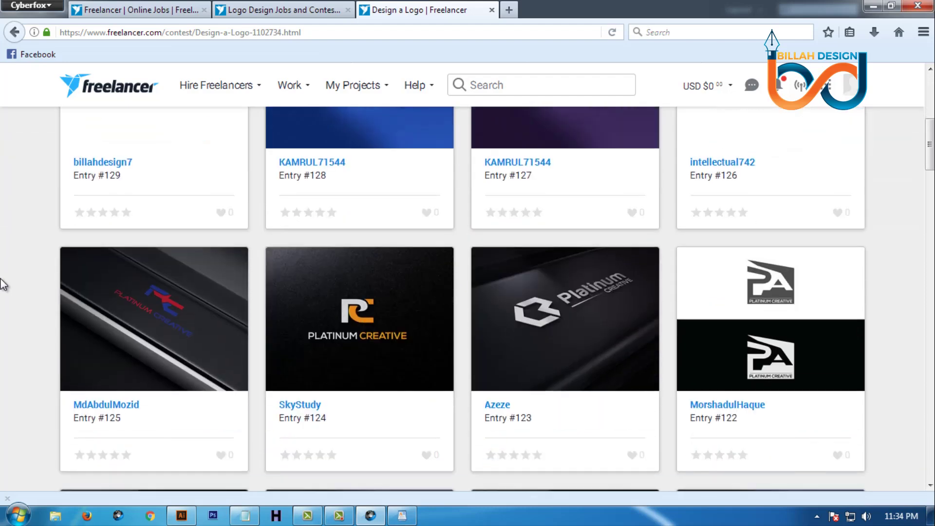
{"action": "scroll", "coordinate": [2, 285], "scroll_direction": "down", "scroll_amount": 3}
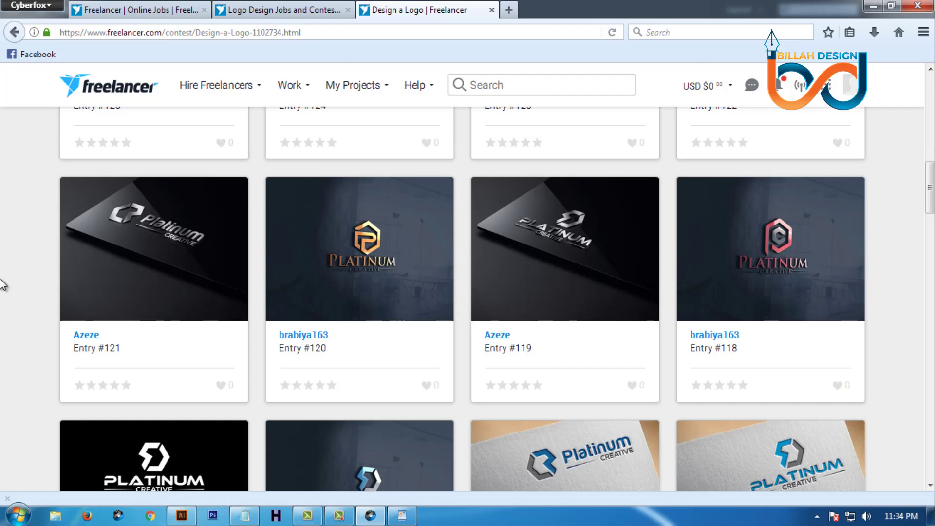
{"action": "scroll", "coordinate": [3, 285], "scroll_direction": "up", "scroll_amount": 10}
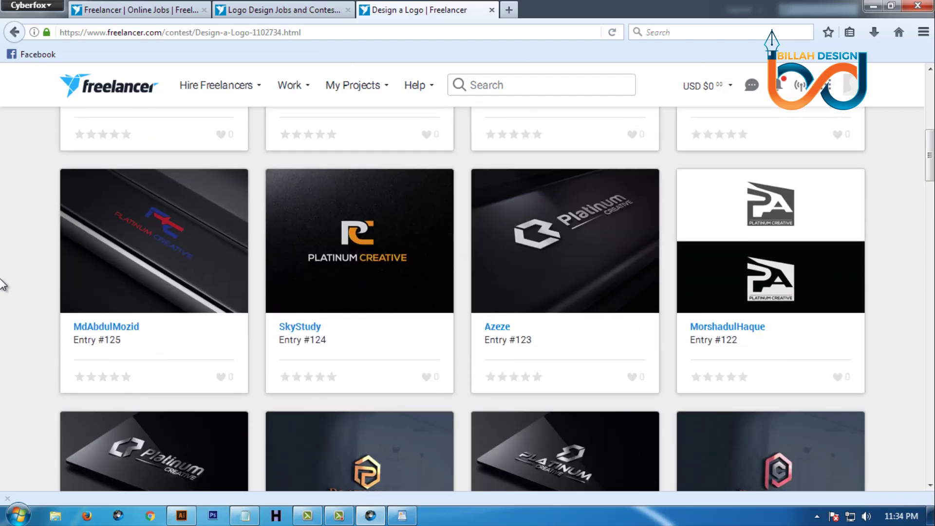